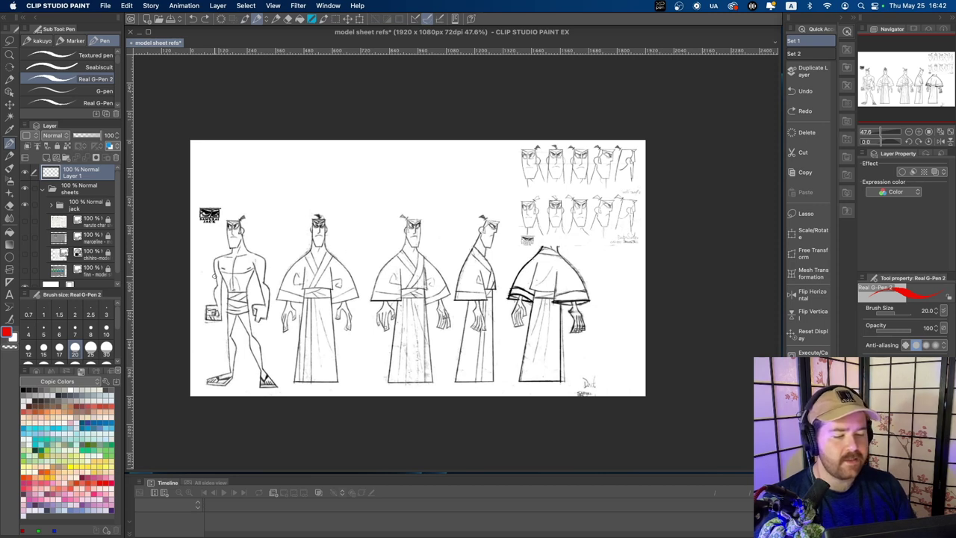
Circle the shirtless first figure's head area and the head studies in red with the Real G-Pen, undoing each mark
left_click_drag(219, 250, 222, 251)
key("super+z")
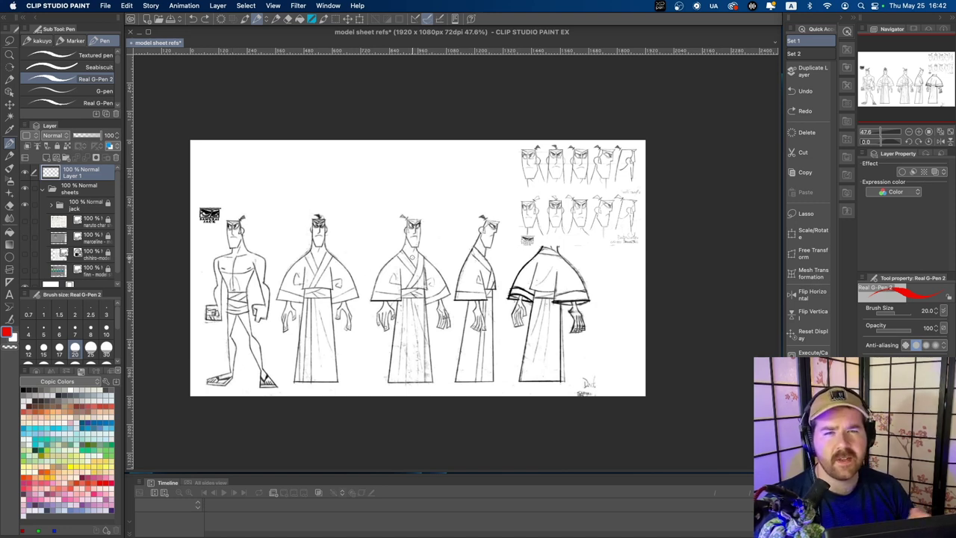
mouse_move(238, 200)
left_mouse_down()
mouse_move(212, 246)
mouse_move(215, 237)
left_mouse_up()
key("ctrl+z")
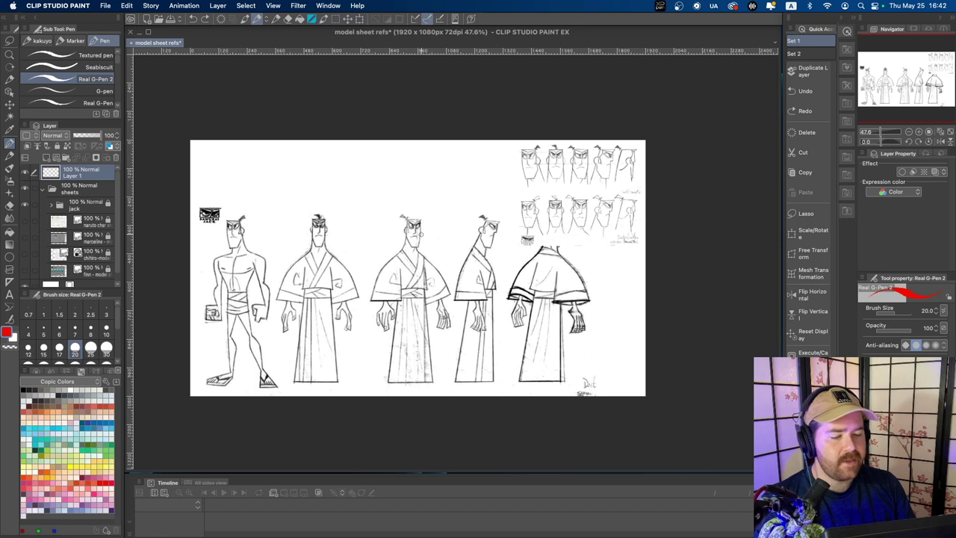
mouse_move(212, 244)
left_mouse_down()
mouse_move(217, 199)
mouse_move(439, 164)
mouse_move(597, 226)
mouse_move(501, 263)
mouse_move(354, 271)
mouse_move(195, 240)
left_mouse_up()
key("super+z")
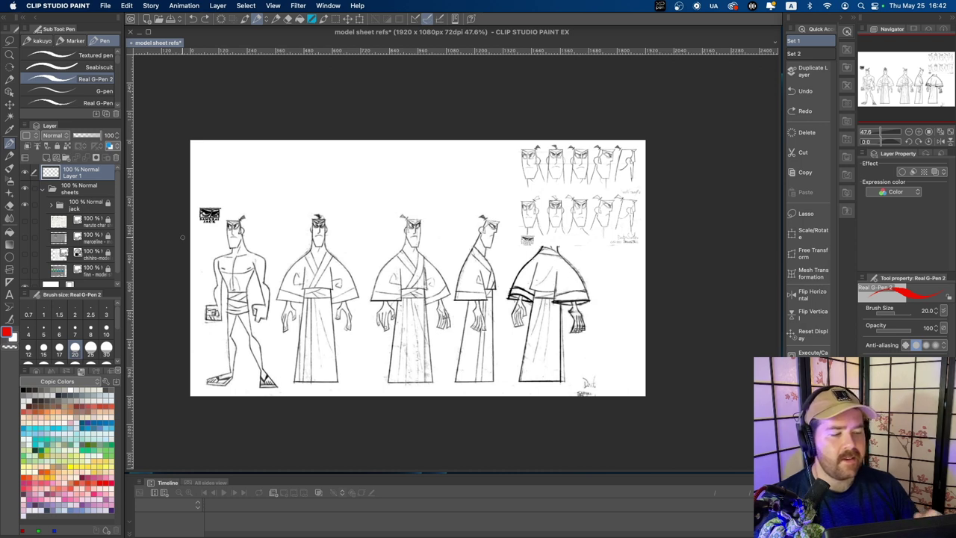
mouse_move(527, 140)
left_mouse_down()
mouse_move(481, 221)
mouse_move(636, 159)
mouse_move(502, 153)
left_mouse_up()
key("super+z")
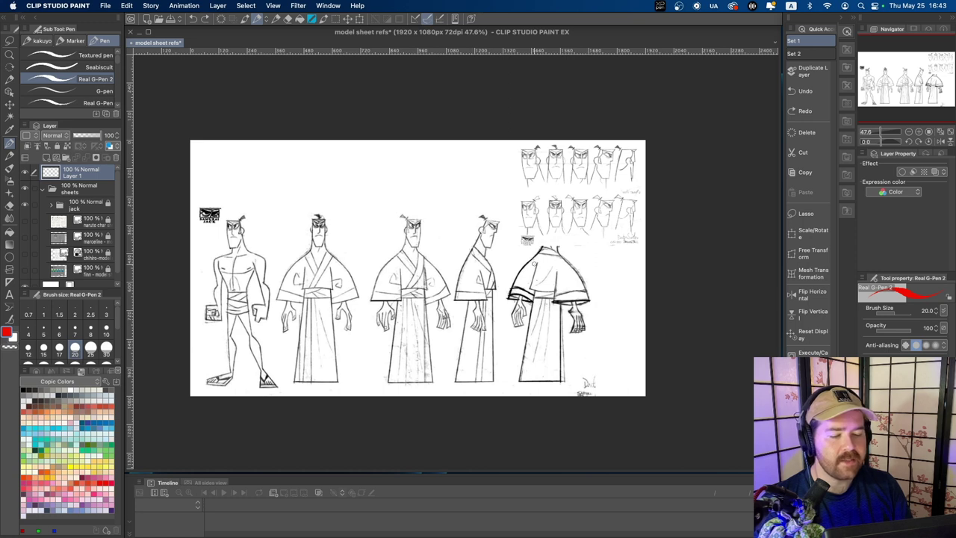
Circle the shirtless figure's upper body, chest and head in red as temporary highlights, undoing the circles
mouse_move(211, 257)
left_mouse_down()
mouse_move(280, 297)
mouse_move(203, 318)
left_mouse_up()
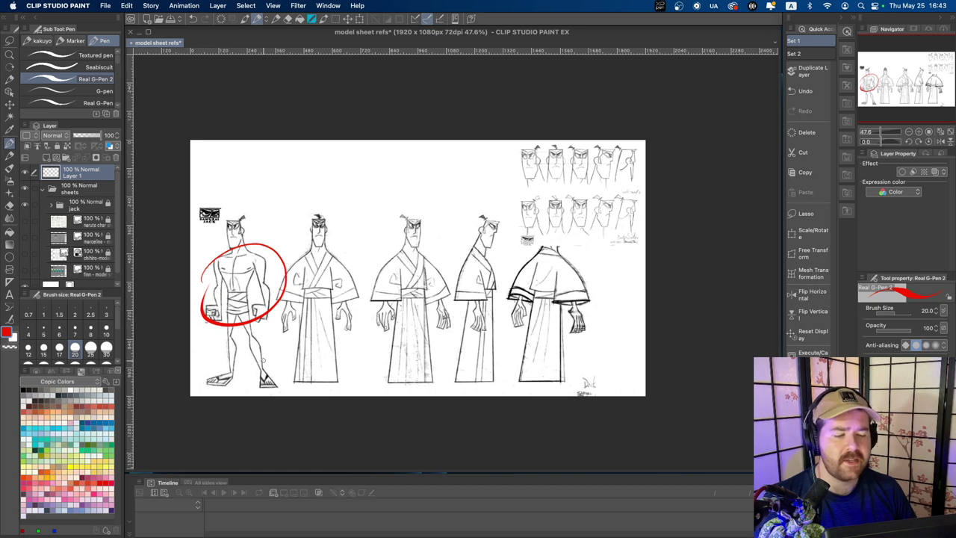
key("super+z")
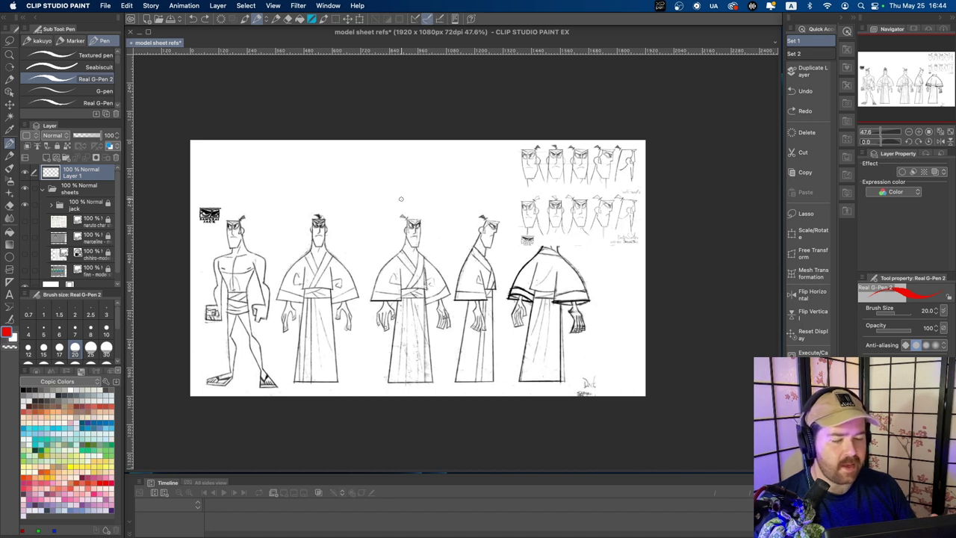
mouse_move(206, 258)
left_mouse_down()
mouse_move(213, 310)
mouse_move(201, 262)
left_mouse_up()
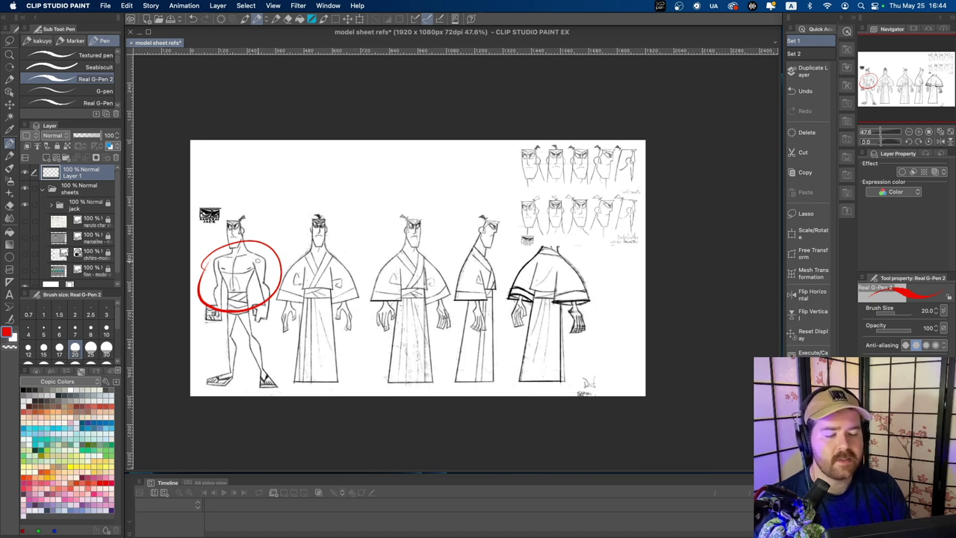
key("super+z")
mouse_move(216, 259)
left_mouse_down()
mouse_move(241, 306)
mouse_move(229, 341)
left_mouse_up()
key("super+z")
mouse_move(222, 257)
left_mouse_down()
mouse_move(253, 287)
mouse_move(221, 293)
left_mouse_up()
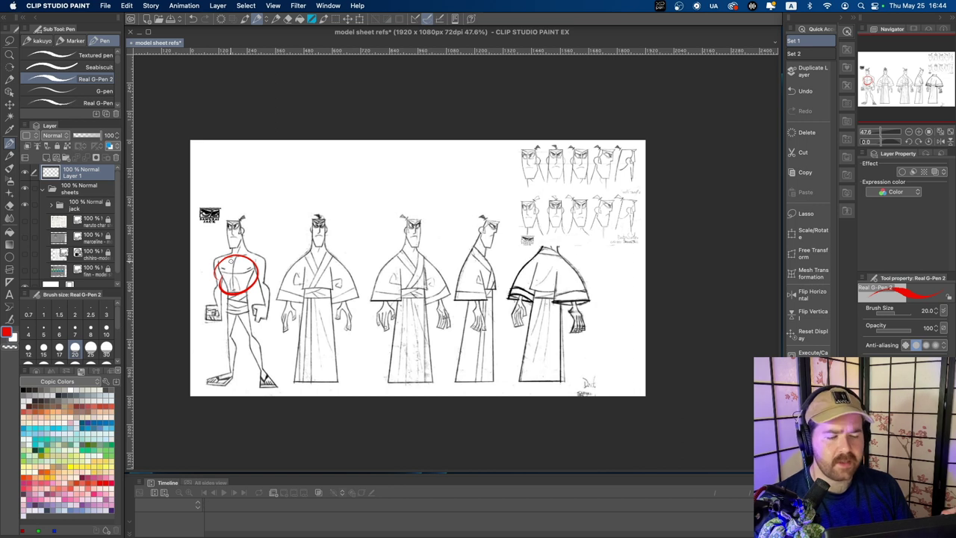
key("super+z")
mouse_move(227, 227)
left_mouse_down()
mouse_move(244, 226)
mouse_move(228, 218)
left_mouse_up()
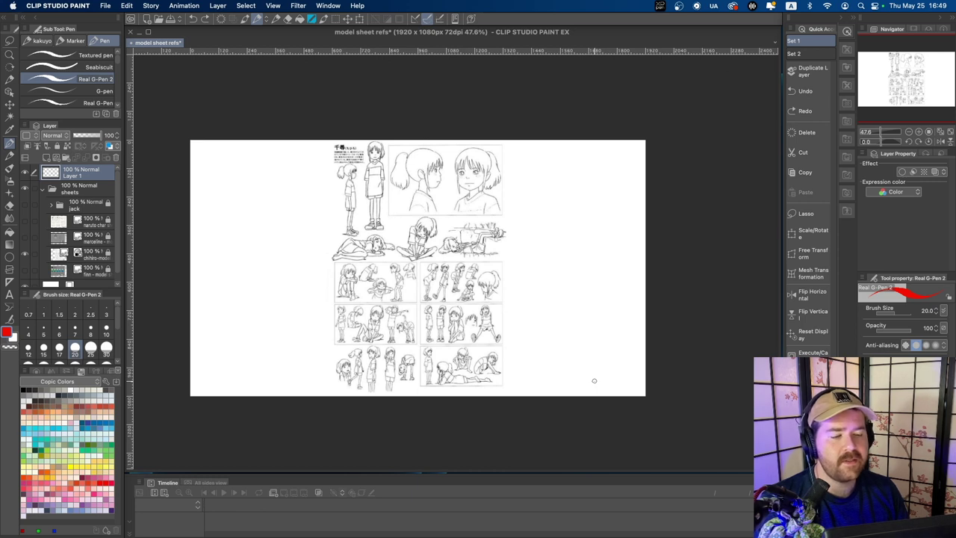
Circle the whole Chihiro pose sheet and a group of its small poses in red, undoing each circle
mouse_move(292, 286)
left_mouse_down()
mouse_move(256, 241)
mouse_move(568, 273)
mouse_move(262, 287)
mouse_move(293, 202)
left_mouse_up()
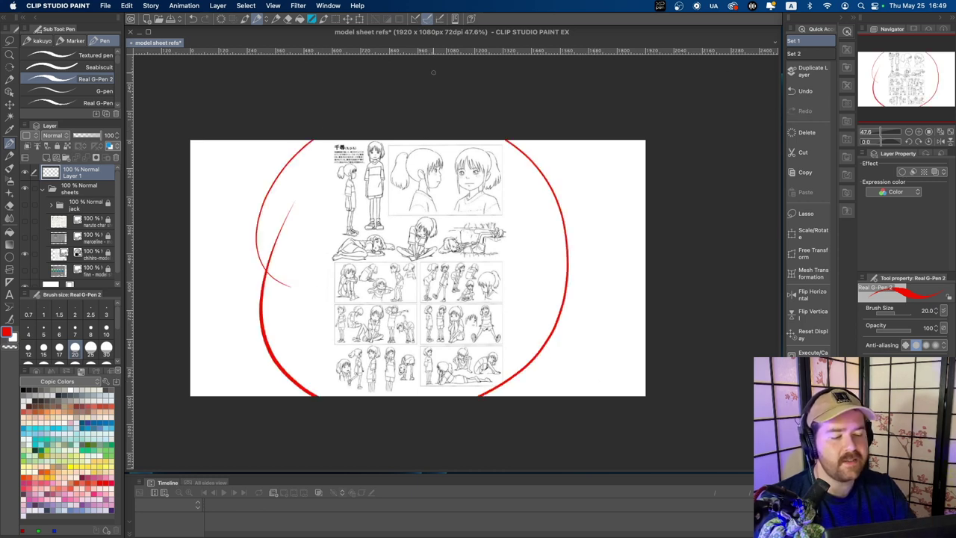
key("super+z")
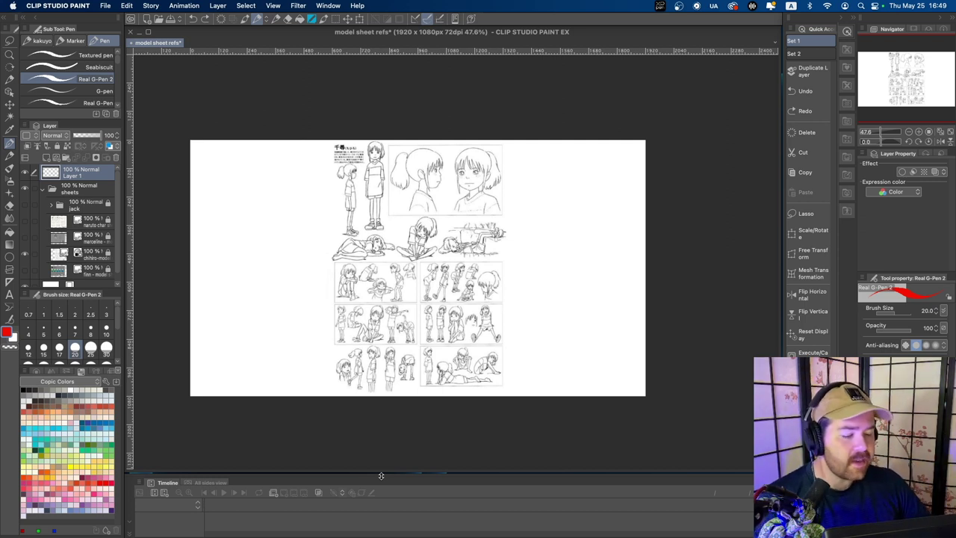
scroll(419, 291, "up", 5)
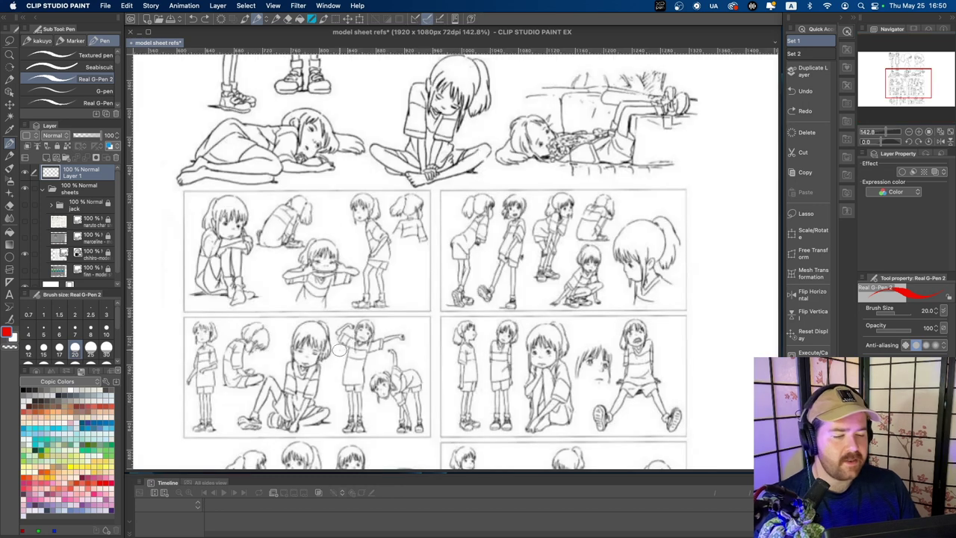
mouse_move(224, 302)
left_mouse_down()
mouse_move(206, 196)
mouse_move(357, 321)
mouse_move(326, 335)
left_mouse_up()
key("super+z")
Circle the left panel in the second row of framed Chihiro poses in red, and undo the circle
scroll(451, 263, "down", 3)
scroll(450, 263, "down", 2)
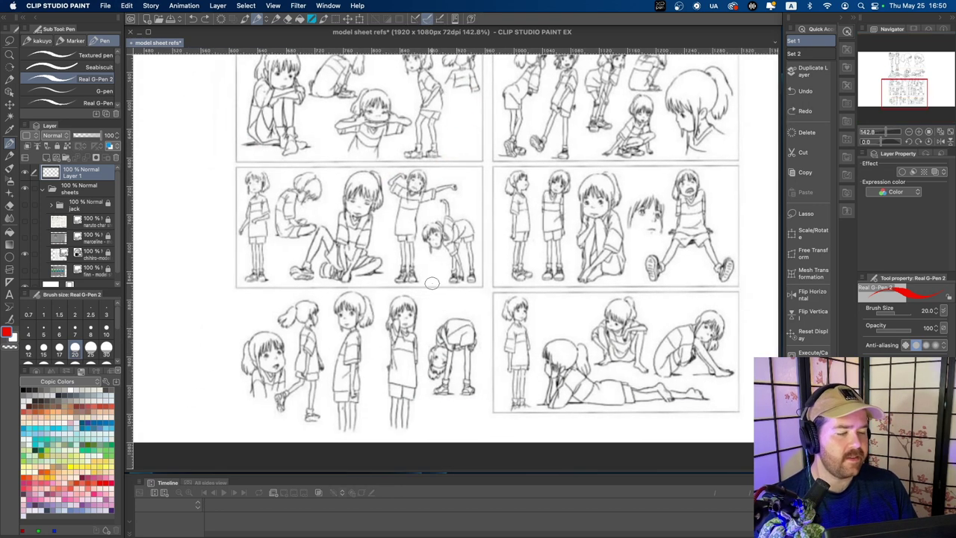
mouse_move(334, 288)
left_mouse_down()
mouse_move(266, 155)
mouse_move(437, 302)
mouse_move(392, 317)
left_mouse_up()
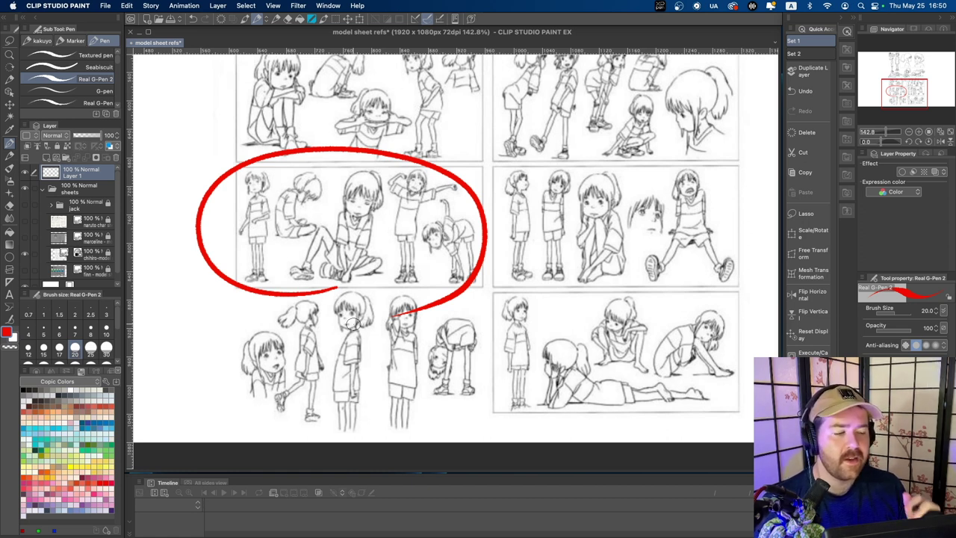
scroll(352, 323, "right", 2)
key("super+z")
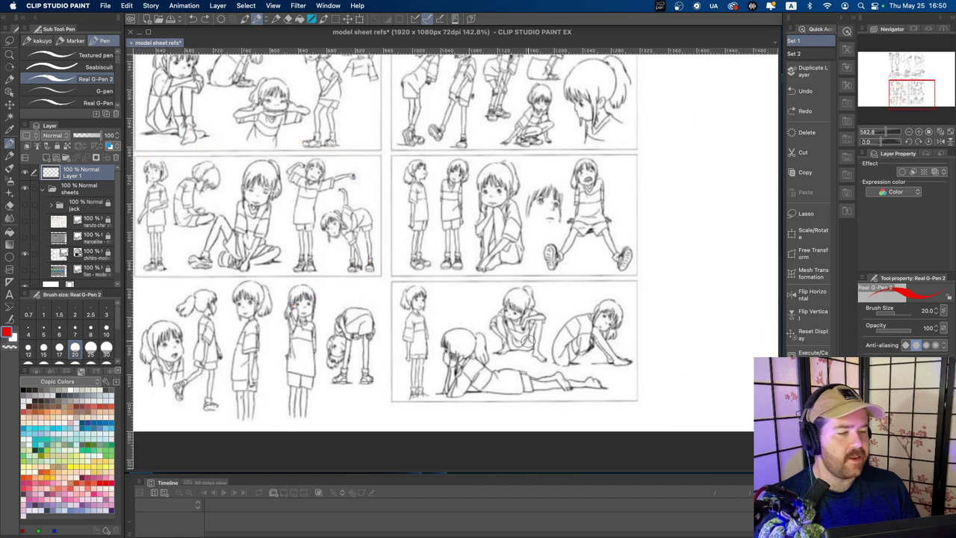
Circle the crouching and reclining Chihiro poses in the lower right panel in red, undoing each mark
key("/")
left_click(536, 306, "alt")
scroll(598, 329, "up", 2)
key("p")
mouse_move(489, 345)
left_mouse_down()
mouse_move(527, 274)
mouse_move(540, 339)
left_mouse_up()
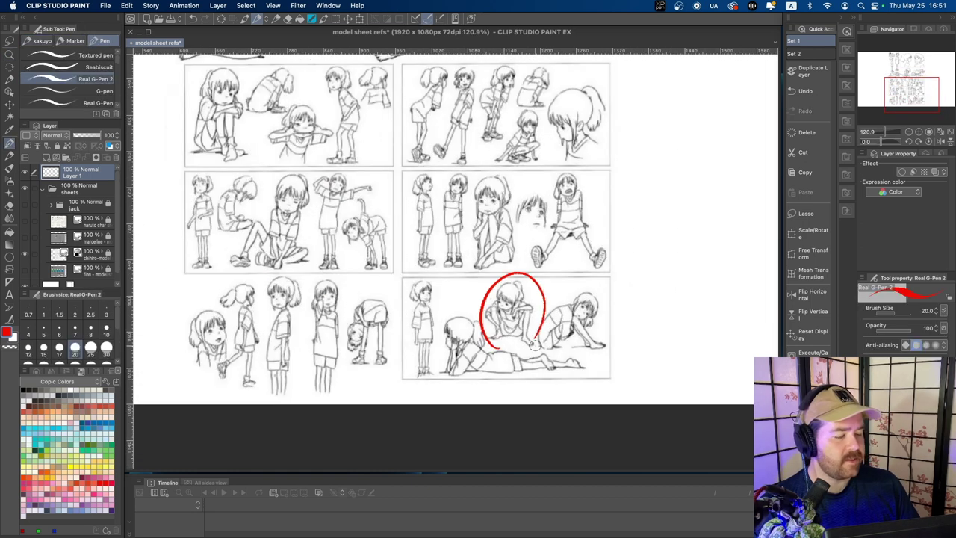
key("super+z")
mouse_move(471, 384)
left_mouse_down()
mouse_move(435, 374)
mouse_move(525, 356)
mouse_move(479, 388)
left_mouse_up()
key("super+z")
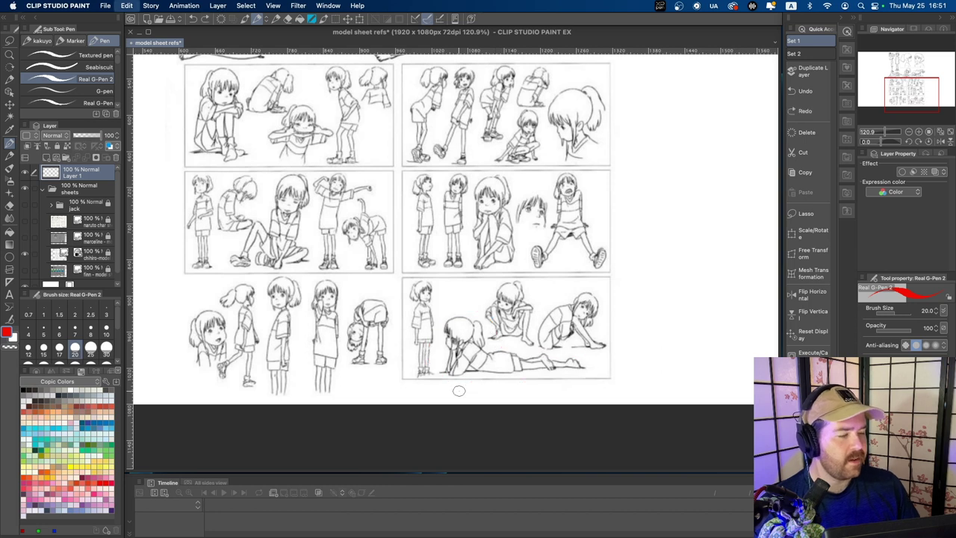
Outline in red the Chihiro pose huddled with her back turned in the upper left framed panel, and undo the stroke
scroll(458, 391, "up", 3)
left_click(404, 315, "ctrl+alt")
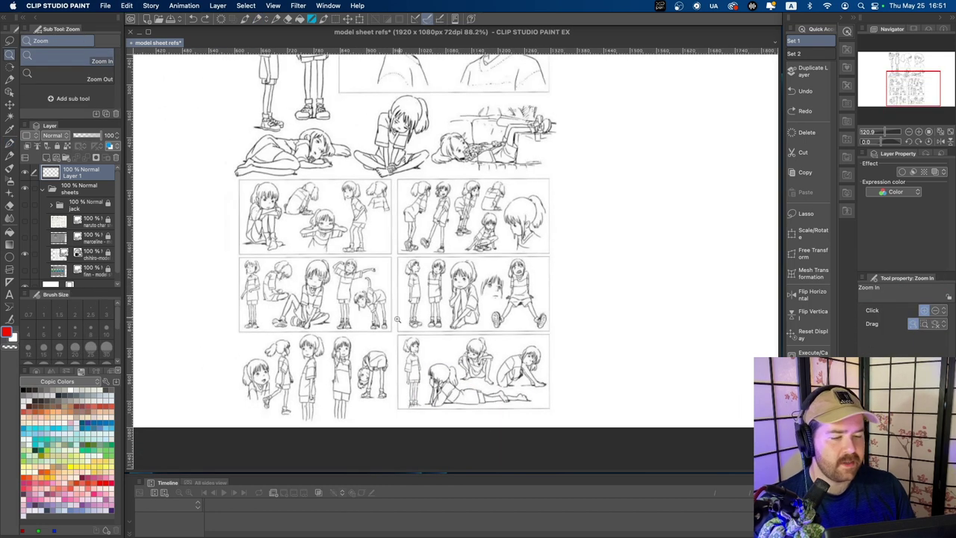
left_click(319, 187)
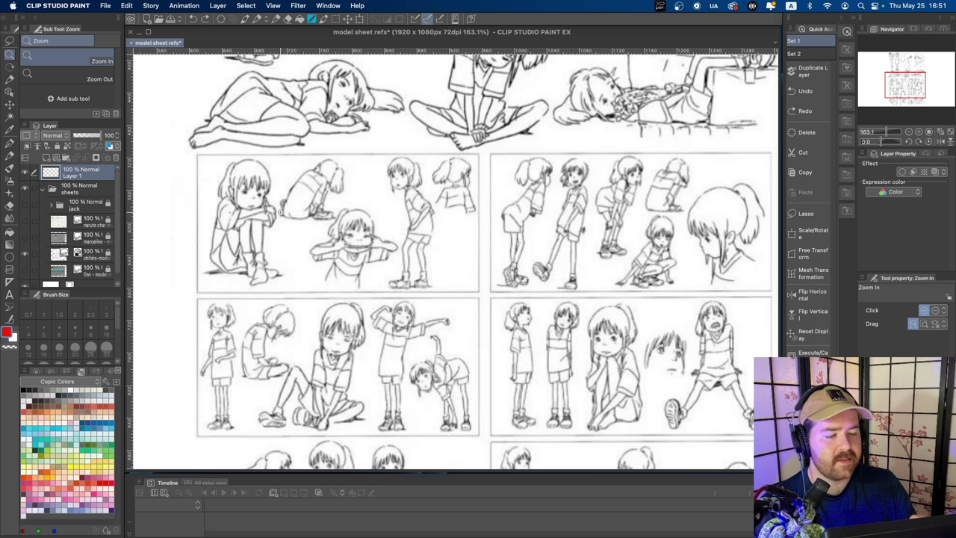
key("p")
mouse_move(277, 217)
left_mouse_down()
mouse_move(286, 182)
mouse_move(320, 155)
mouse_move(349, 155)
mouse_move(318, 160)
mouse_move(349, 180)
left_mouse_up()
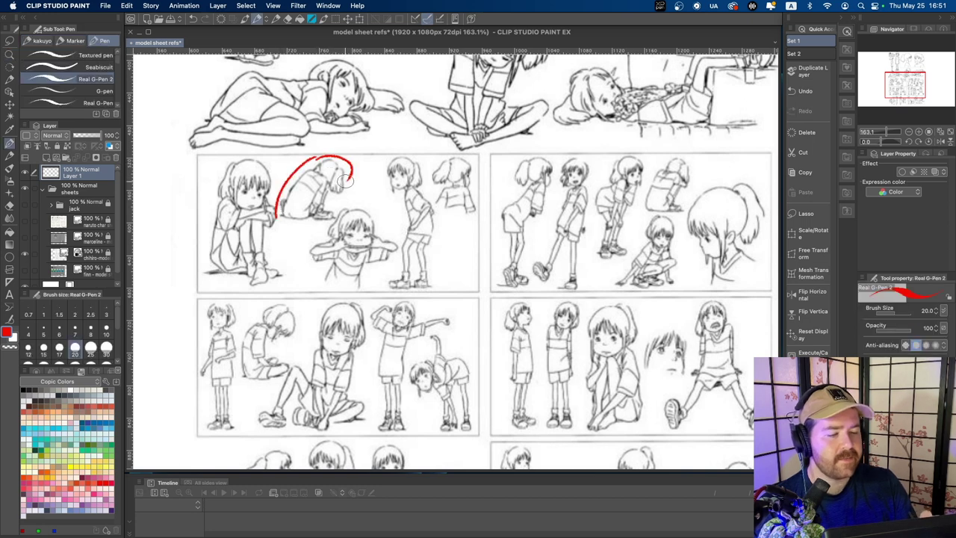
scroll(372, 192, "up", 5)
key("super+z")
Circle the Chihiro pose lying on her side and the cross-legged sitting pose in red, undoing each circle
mouse_move(266, 251)
left_mouse_down()
mouse_move(200, 205)
mouse_move(347, 153)
mouse_move(430, 196)
mouse_move(412, 233)
mouse_move(273, 263)
left_mouse_up()
scroll(484, 328, "down", 5)
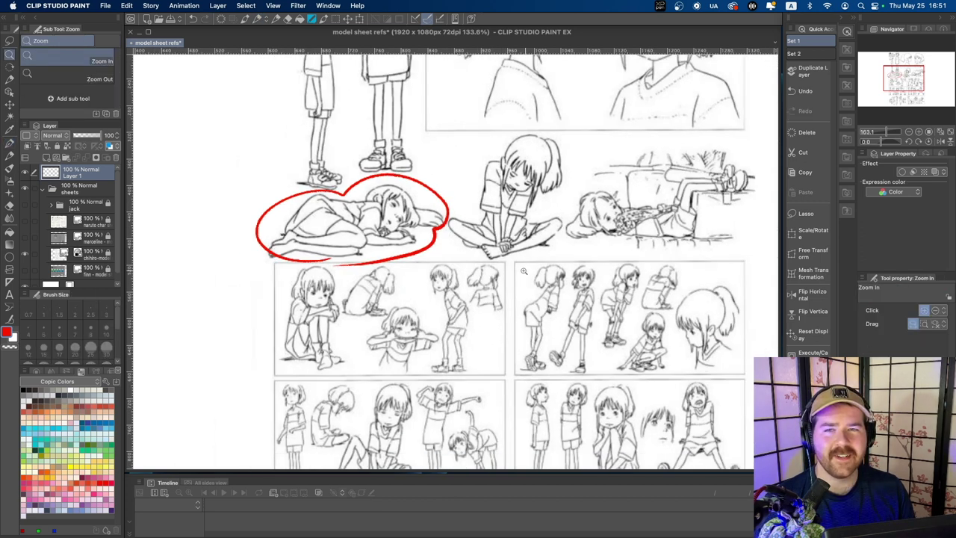
left_click_drag(382, 348, 441, 357)
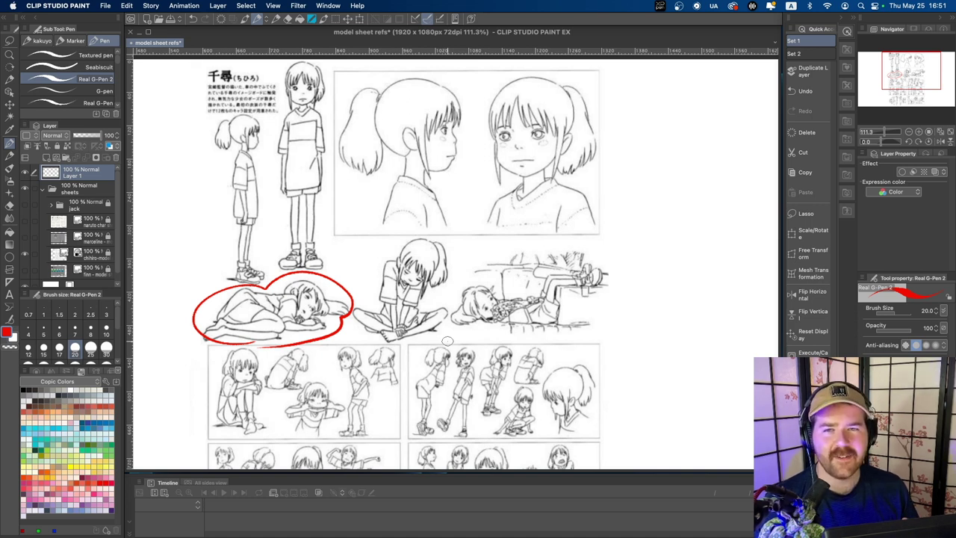
key("super+z")
mouse_move(355, 336)
left_mouse_down()
mouse_move(377, 239)
mouse_move(463, 224)
left_mouse_up()
key("super+z")
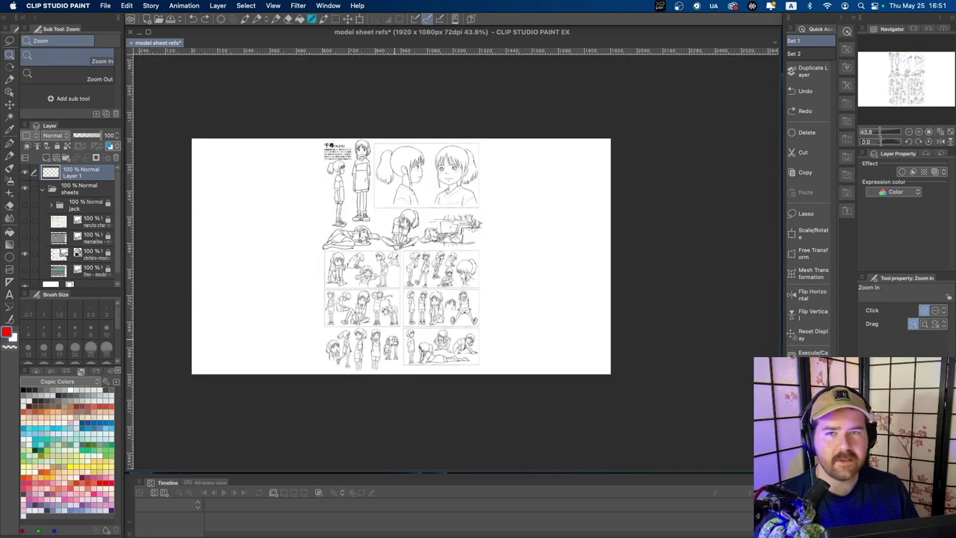
Draw a red arc over the heads of all five Finn figures on the Adventure Time model sheet, and undo it
left_click(444, 304)
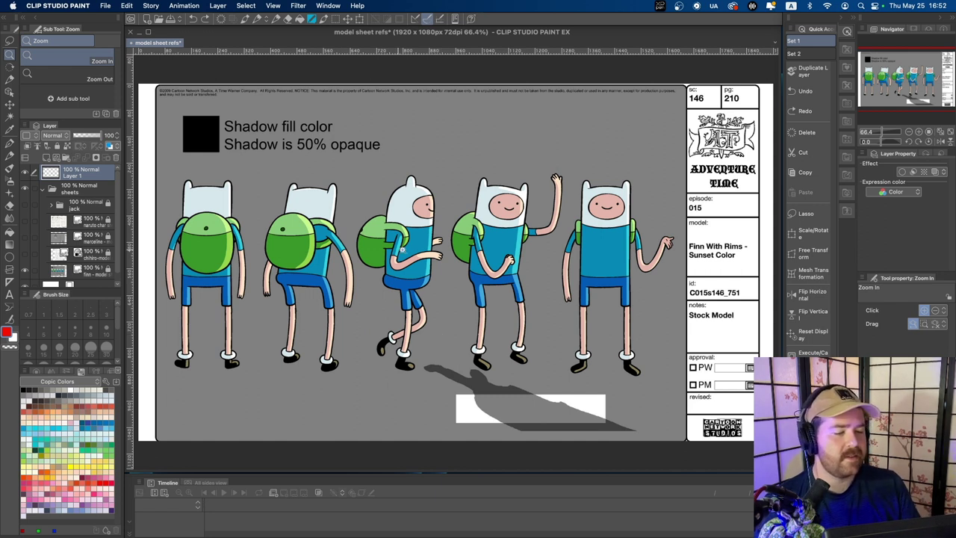
key("p")
mouse_move(183, 210)
left_mouse_down()
mouse_move(203, 168)
mouse_move(440, 147)
mouse_move(635, 206)
left_mouse_up()
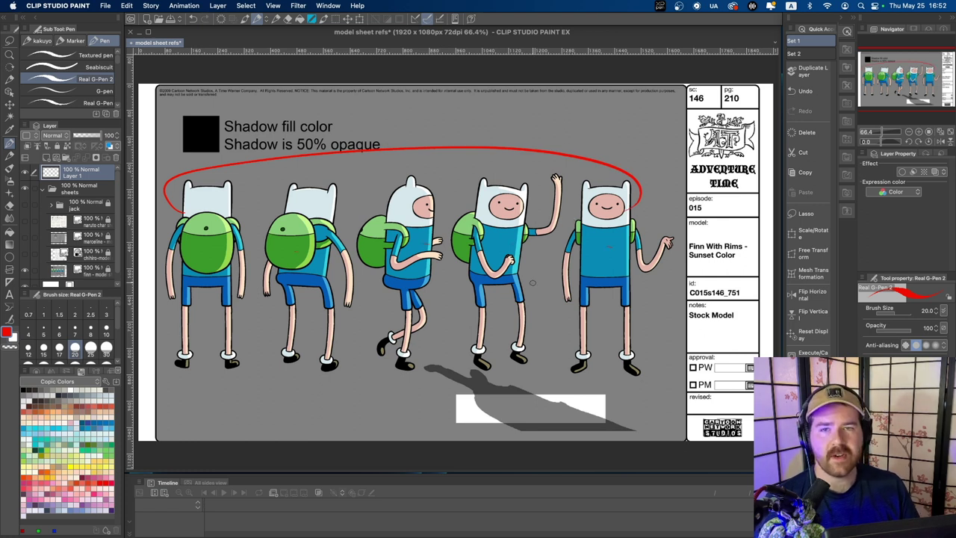
key("super+z")
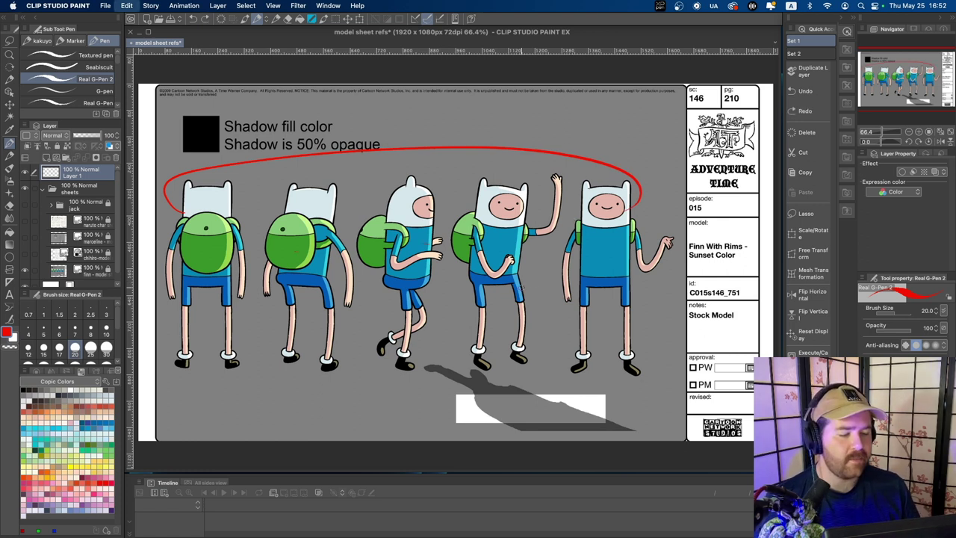
key("super+z")
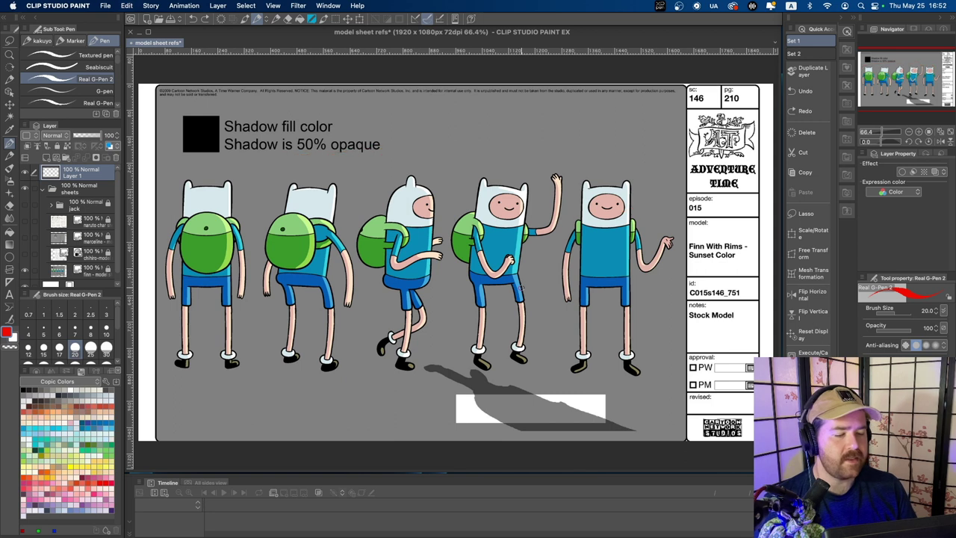
Circle Finn's back view and the bent arms on the back three-quarter and profile views in red, undoing every mark
key("super+space")
left_click_drag(521, 288, 501, 293)
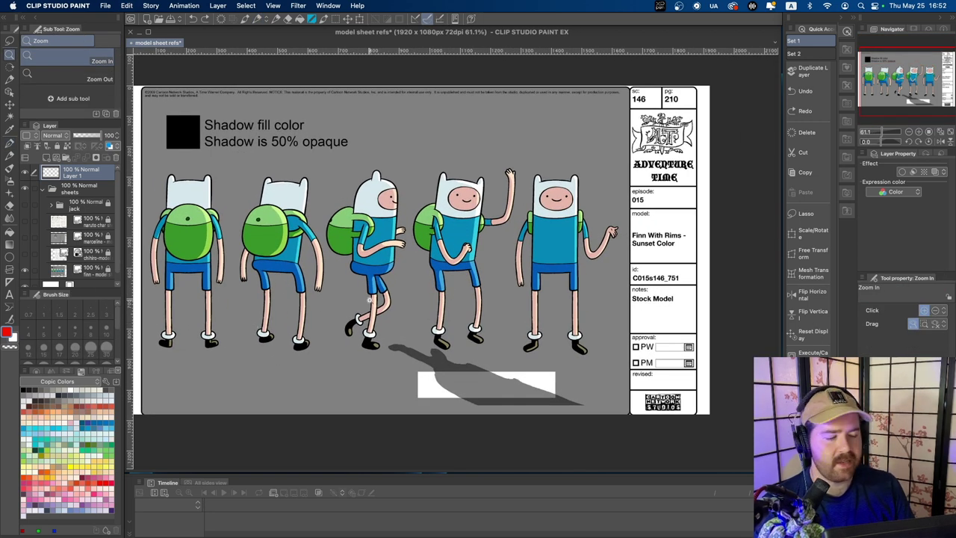
mouse_move(167, 169)
left_mouse_down()
mouse_move(148, 278)
mouse_move(232, 258)
left_mouse_up()
mouse_move(295, 218)
left_mouse_down()
mouse_move(328, 247)
mouse_move(287, 275)
left_mouse_up()
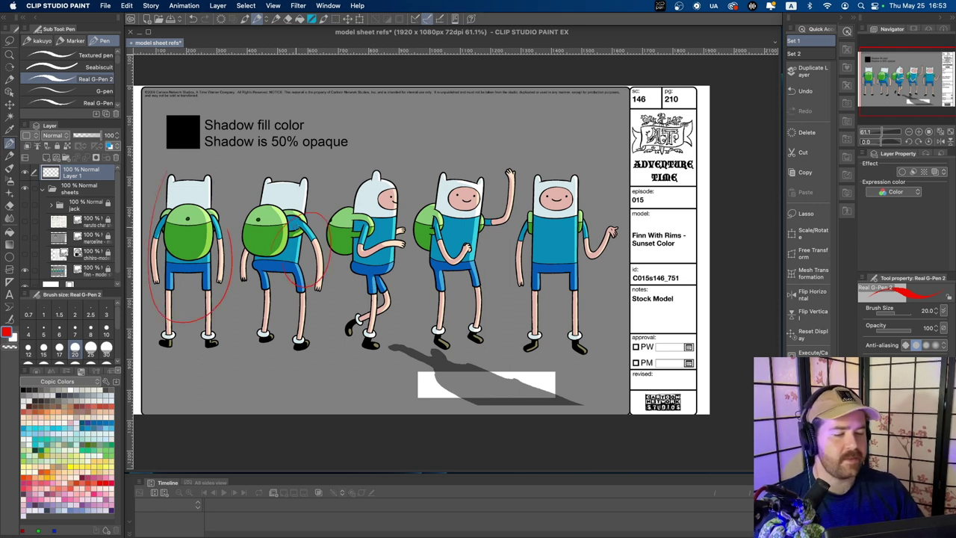
key("super+z")
mouse_move(369, 234)
left_mouse_down()
mouse_move(396, 231)
mouse_move(404, 257)
left_mouse_up()
left_click_drag(357, 338, 363, 340)
key("super+z")
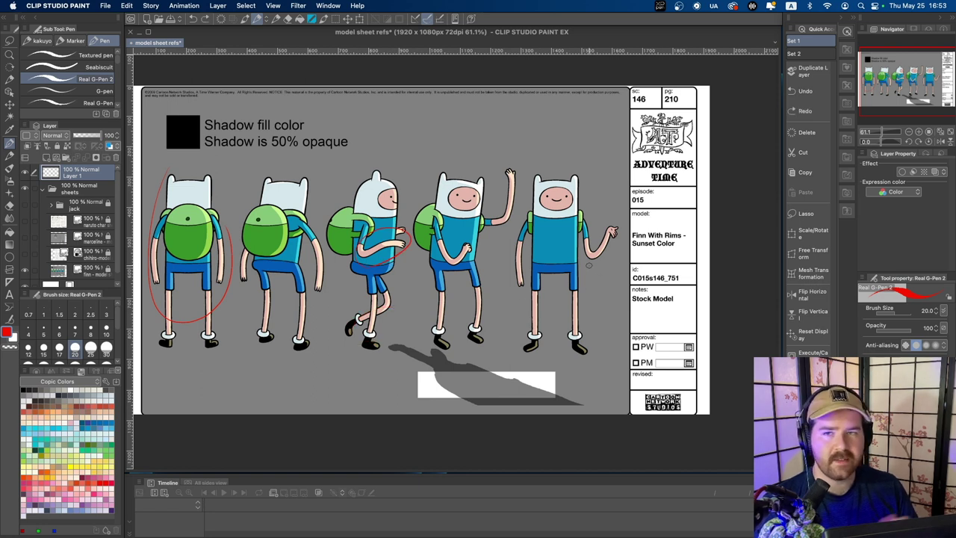
key("super+z")
key("super+z")
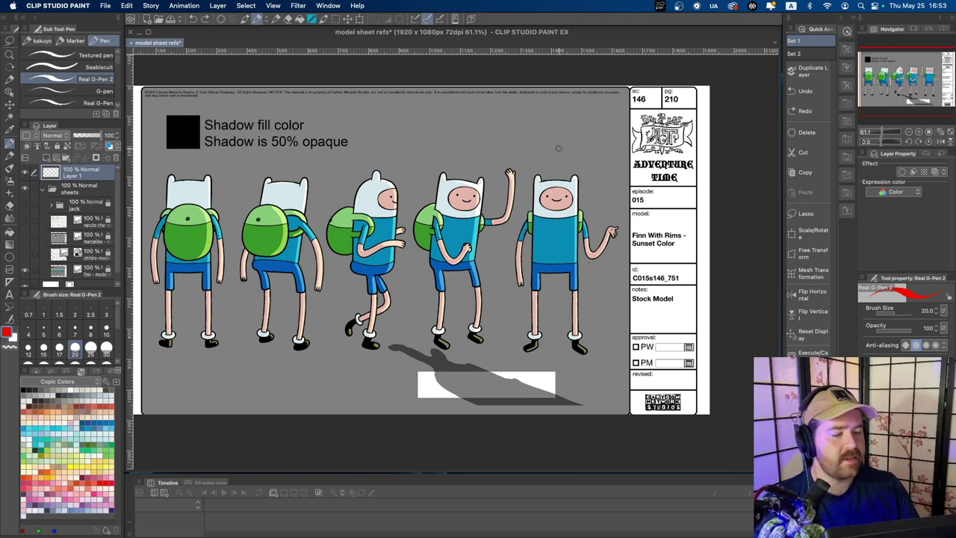
Handwrite red view labels above the Finn figures: F, b, 3/4, Pr and b 3/4 for front, back, three-quarter, profile and back three-quarter
mouse_move(553, 169)
left_mouse_down()
mouse_move(566, 150)
mouse_move(563, 156)
left_mouse_up()
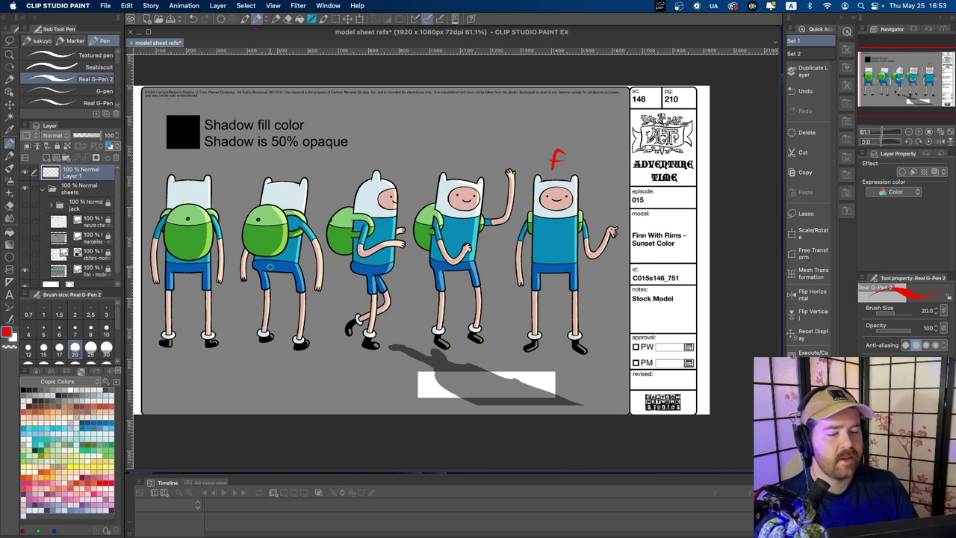
mouse_move(178, 156)
left_mouse_down()
mouse_move(182, 174)
mouse_move(191, 172)
left_mouse_up()
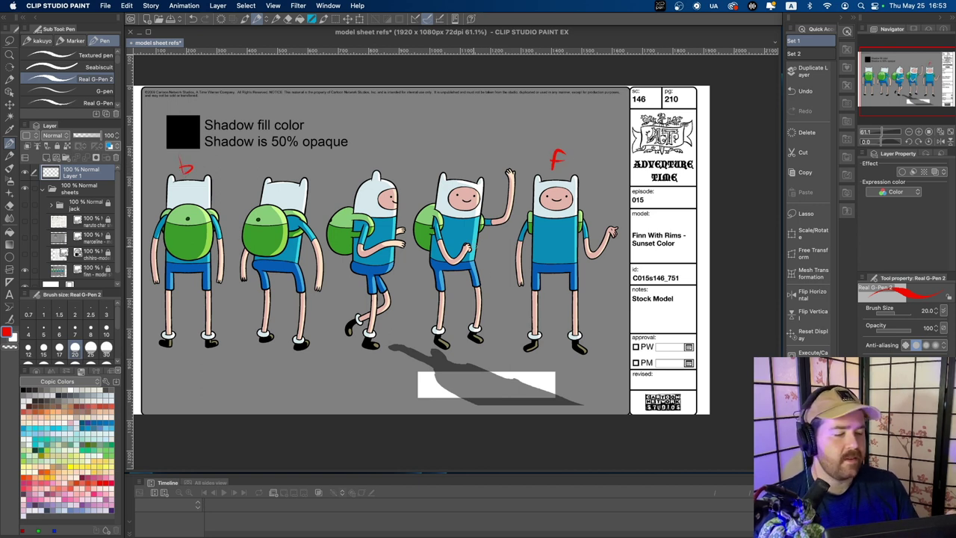
left_click_drag(455, 142, 465, 162)
mouse_move(477, 150)
left_mouse_down()
mouse_move(478, 166)
mouse_move(488, 158)
mouse_move(483, 171)
left_mouse_up()
left_click_drag(371, 145, 372, 161)
mouse_move(372, 146)
left_mouse_down()
mouse_move(374, 155)
mouse_move(395, 153)
left_mouse_up()
mouse_move(259, 153)
left_mouse_down()
mouse_move(268, 171)
mouse_move(305, 164)
left_mouse_up()
left_click_drag(302, 153, 306, 179)
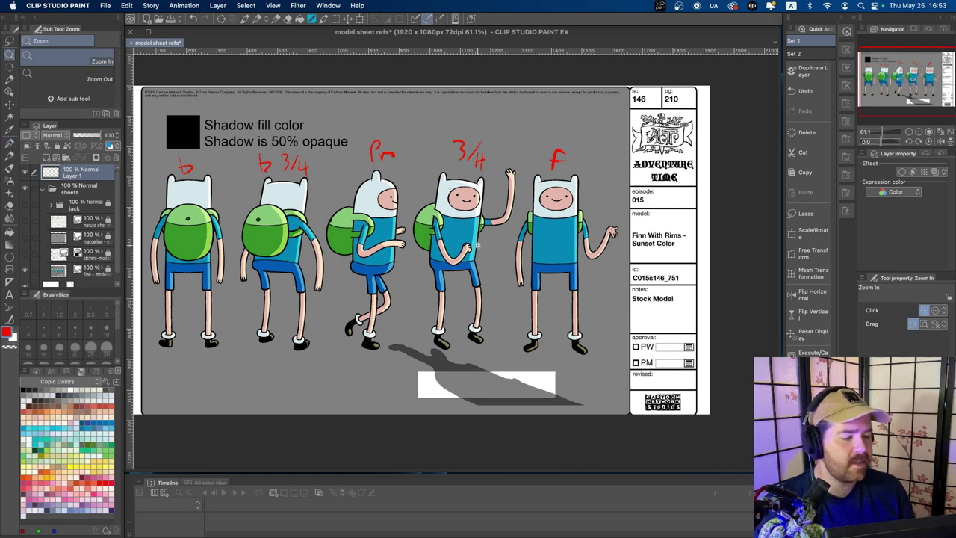
left_click(475, 258, "alt")
left_click(464, 263)
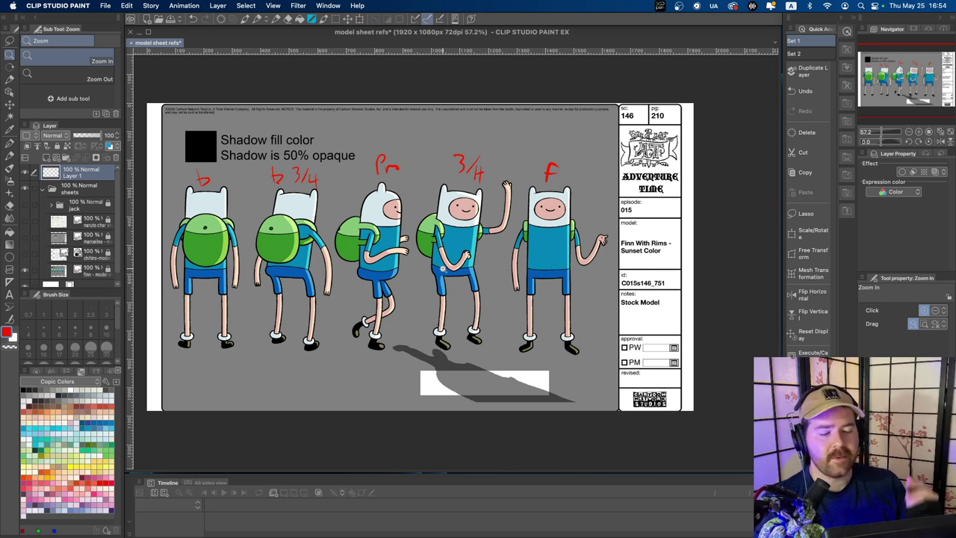
scroll(443, 268, "down", 1)
key("p")
scroll(447, 303, "down", 1)
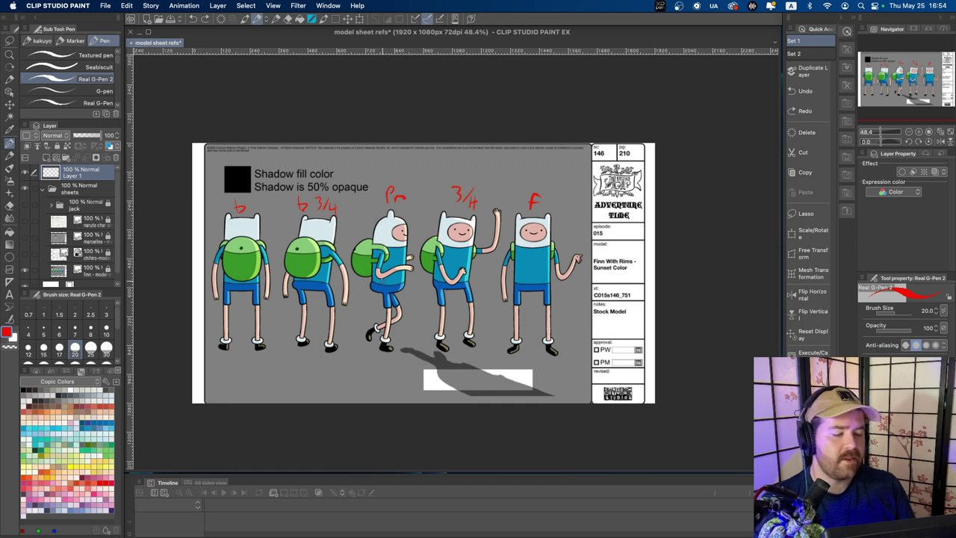
left_click_drag(389, 317, 408, 308)
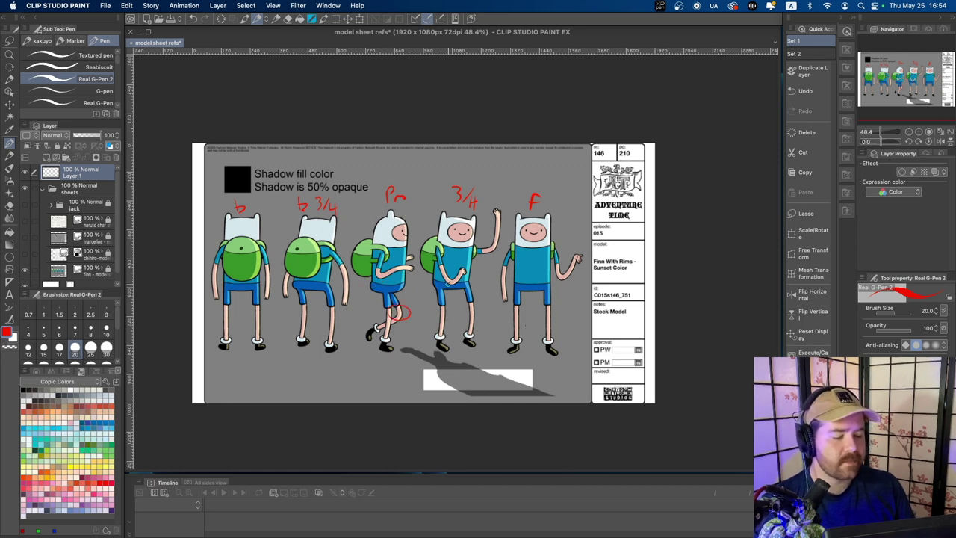
key("cmd+z")
mouse_move(462, 246)
left_mouse_down()
mouse_move(453, 241)
mouse_move(468, 238)
left_mouse_up()
key("super+z")
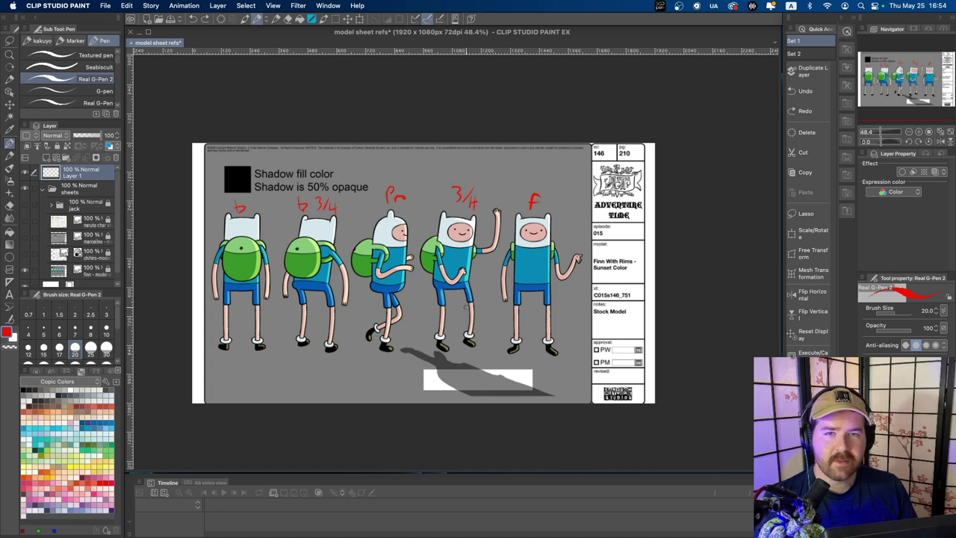
Circle the Adventure Time logo in the Finn sheet's title block and mark the block's edge in red, undoing both strokes
scroll(462, 310, "up", 3)
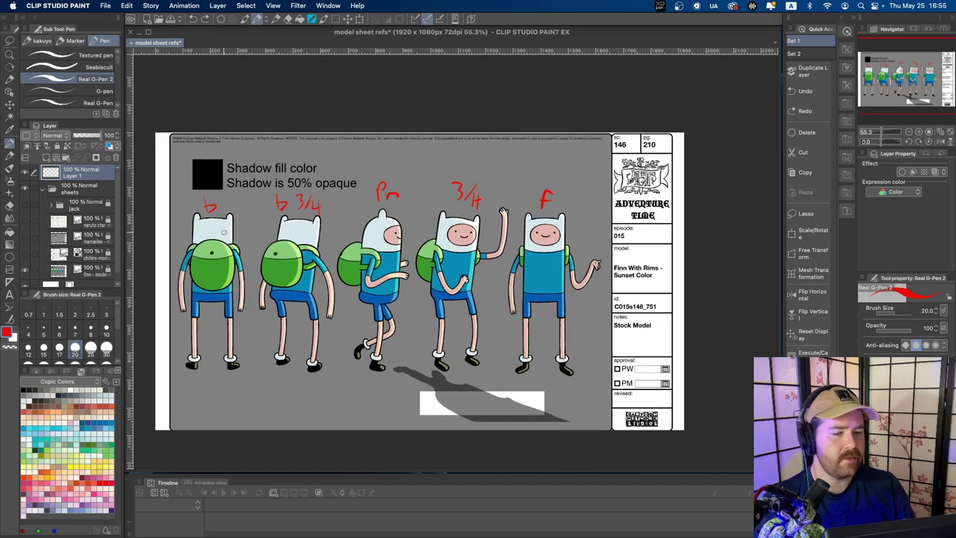
left_click_drag(626, 224, 592, 198)
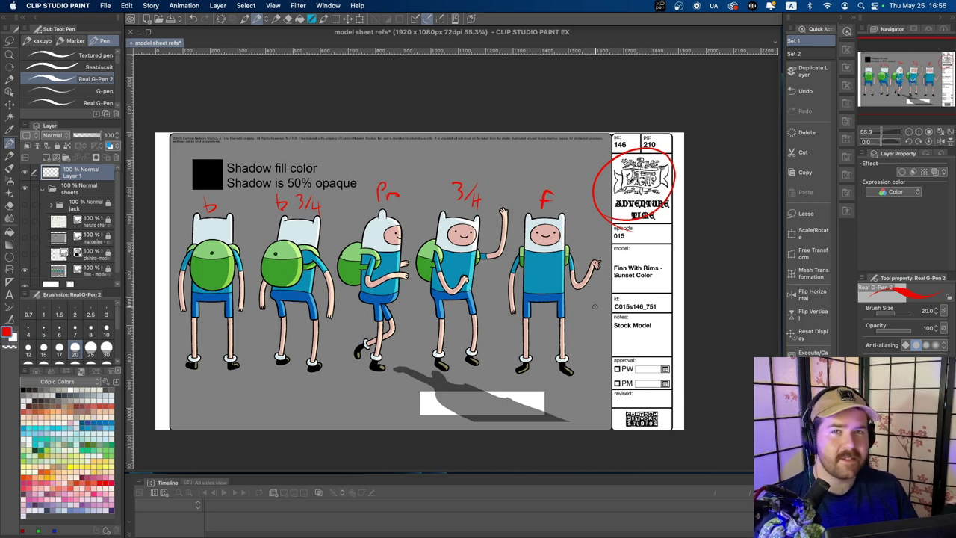
key("super+z")
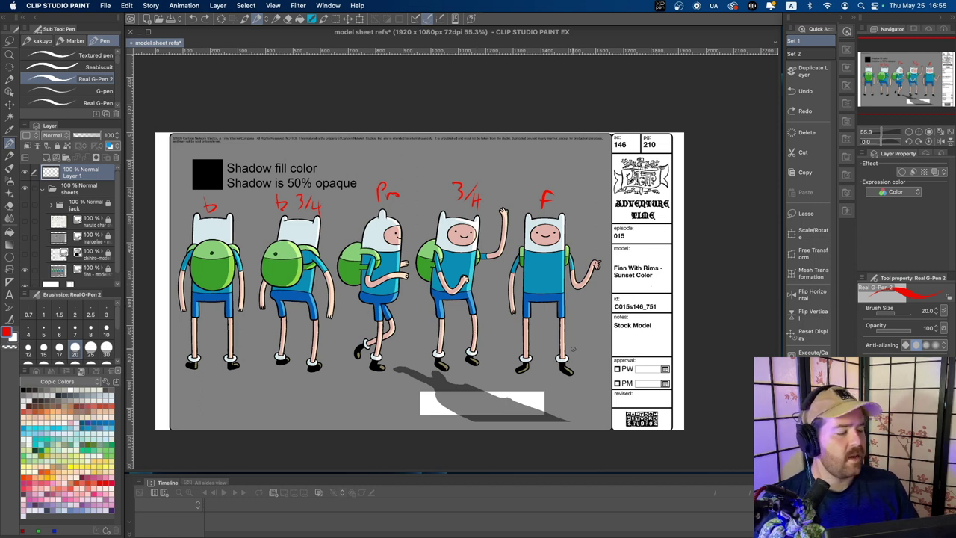
scroll(574, 350, "down", 2)
mouse_move(592, 333)
left_mouse_down()
mouse_move(664, 323)
mouse_move(614, 266)
mouse_move(633, 187)
left_mouse_up()
key("super+z")
key("/")
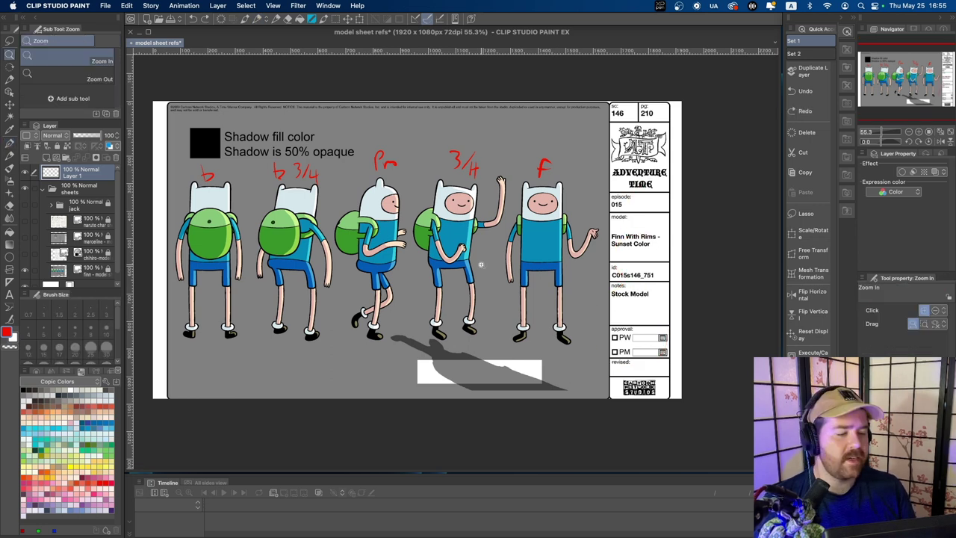
left_click(470, 283, "alt")
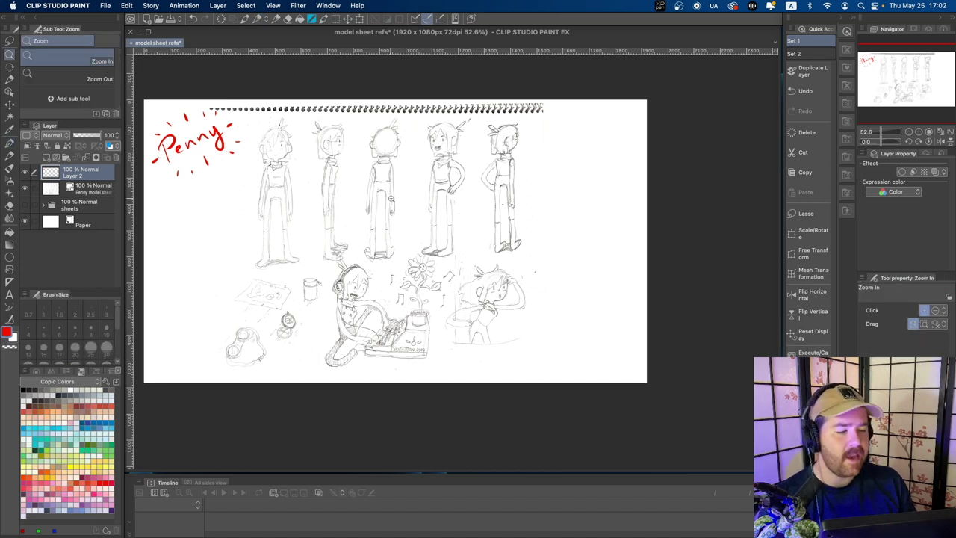
Draw a red arc over Penny's five turnaround figures, and outline the prop sketches in red, undoing the props' outline
left_click_drag(378, 199, 415, 208)
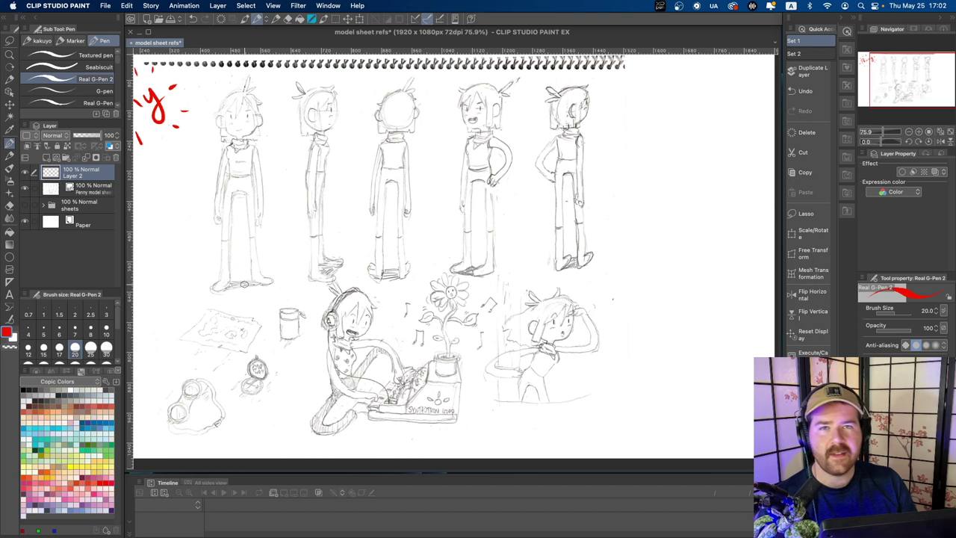
mouse_move(195, 165)
left_mouse_down()
mouse_move(279, 75)
mouse_move(598, 130)
left_mouse_up()
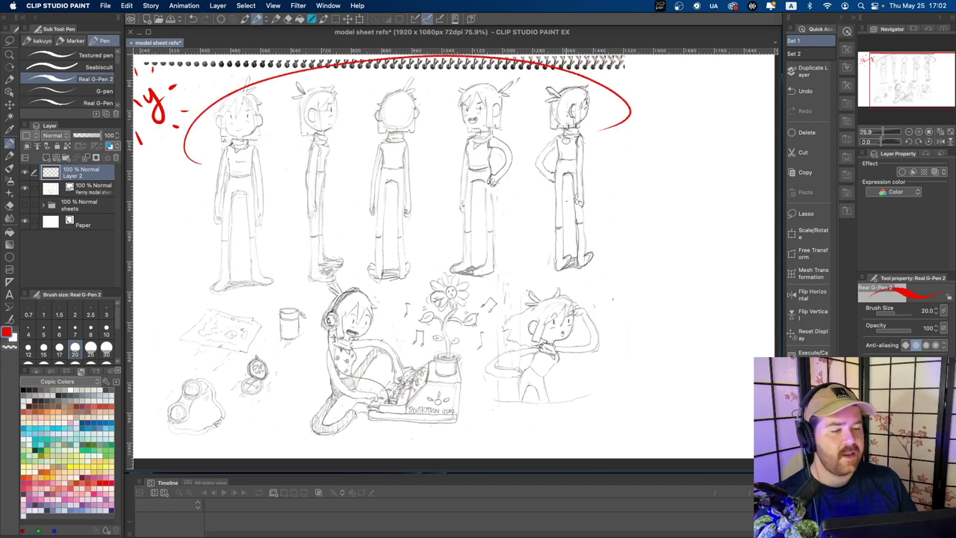
scroll(416, 369, "down", 2)
mouse_move(154, 371)
left_mouse_down()
mouse_move(214, 332)
mouse_move(177, 302)
mouse_move(256, 263)
mouse_move(311, 297)
mouse_move(212, 416)
left_mouse_up()
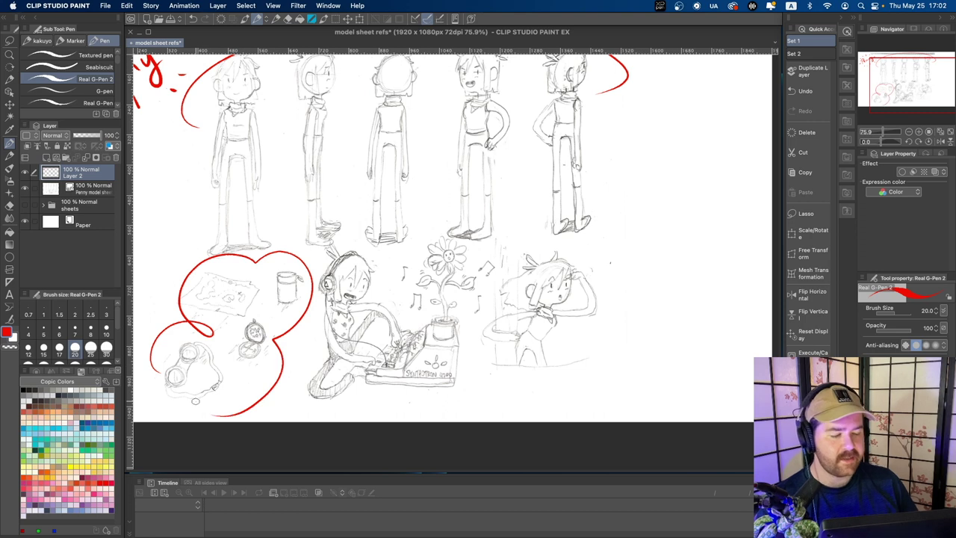
key("super+z")
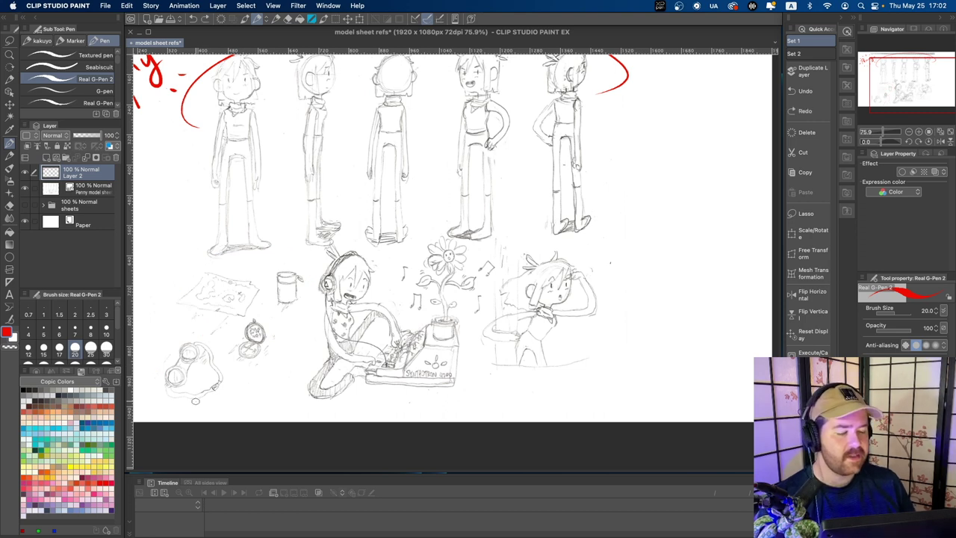
Circle Penny's keyboard-playing and lookout poses together in red, and undo both this circle and the arc over the turnaround
mouse_move(302, 367)
left_mouse_down()
mouse_move(307, 252)
mouse_move(622, 272)
mouse_move(387, 413)
mouse_move(369, 413)
left_mouse_up()
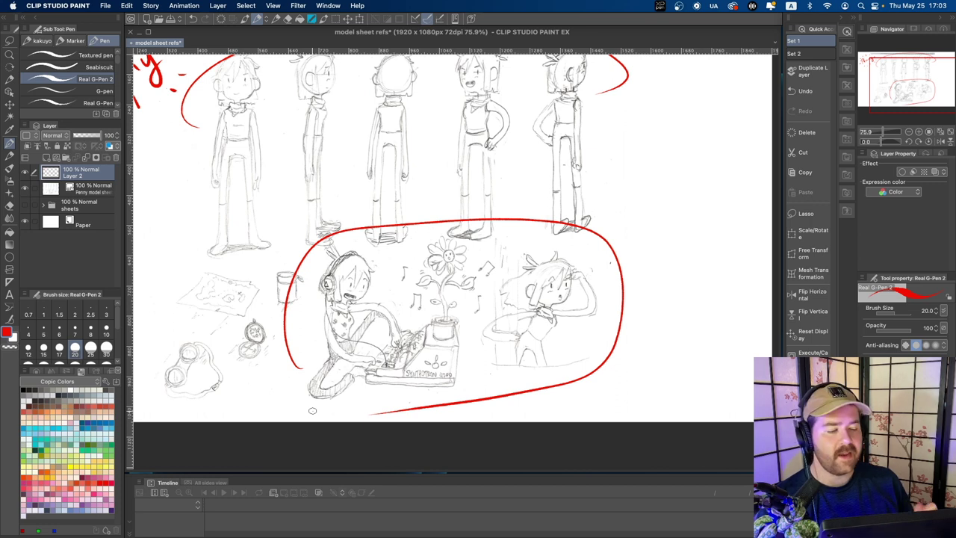
scroll(313, 410, "down", 3)
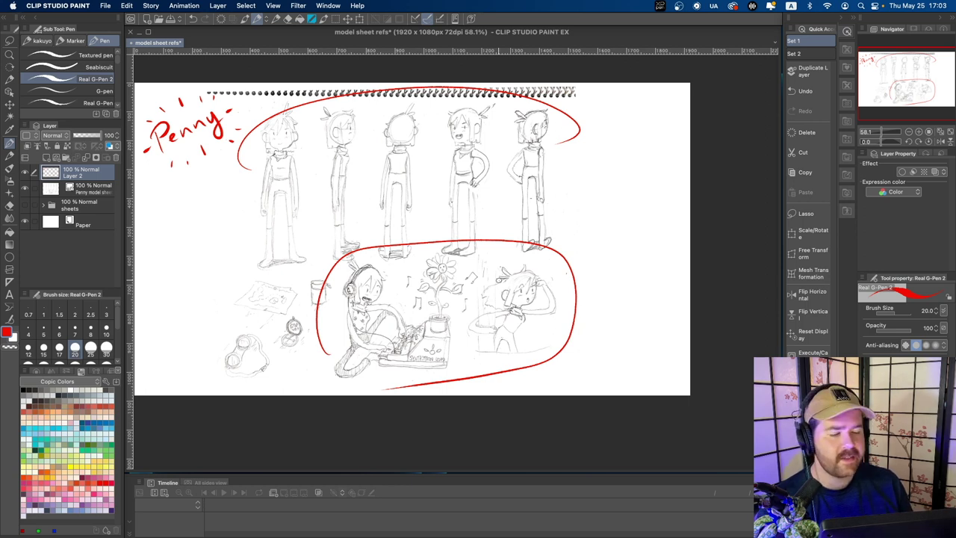
key("ctrl+space")
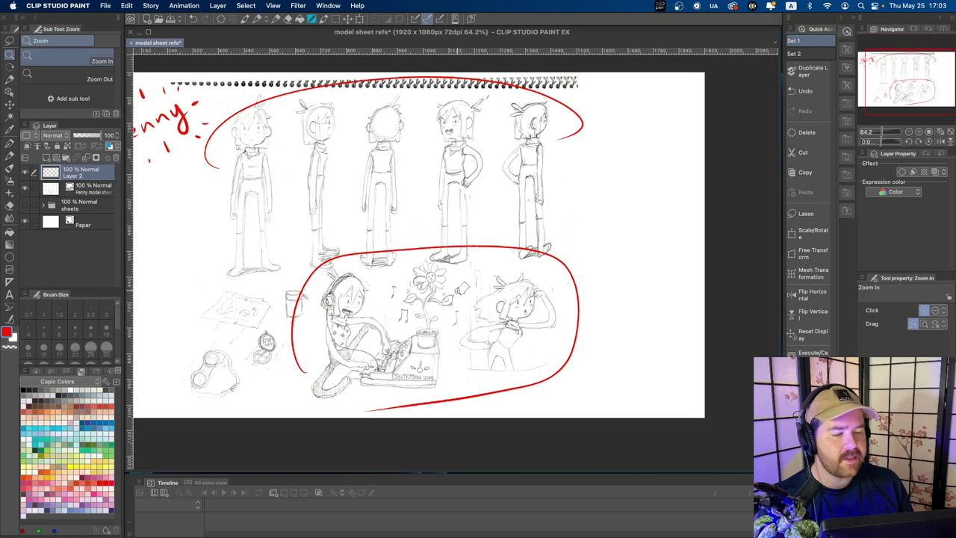
scroll(437, 252, "left", 3)
scroll(437, 252, "up", 1)
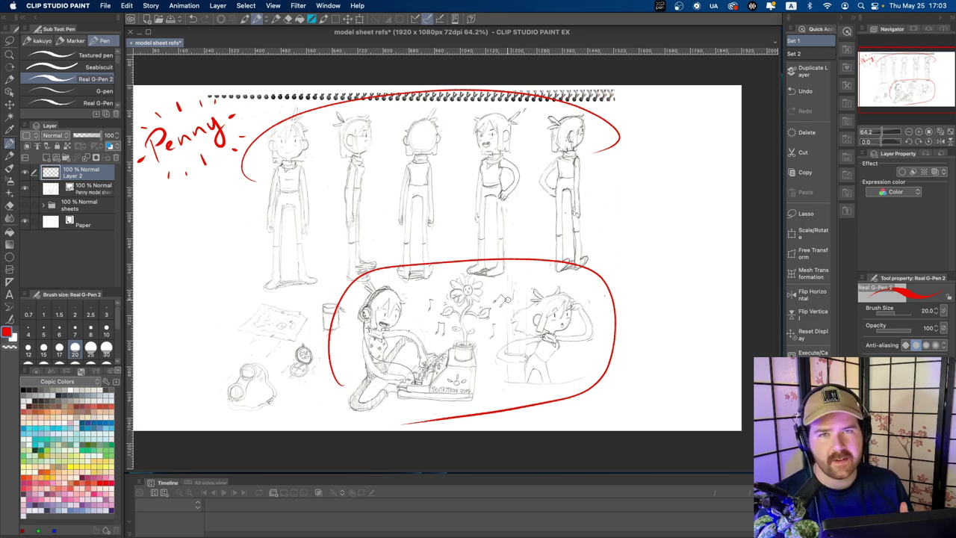
key("super+z")
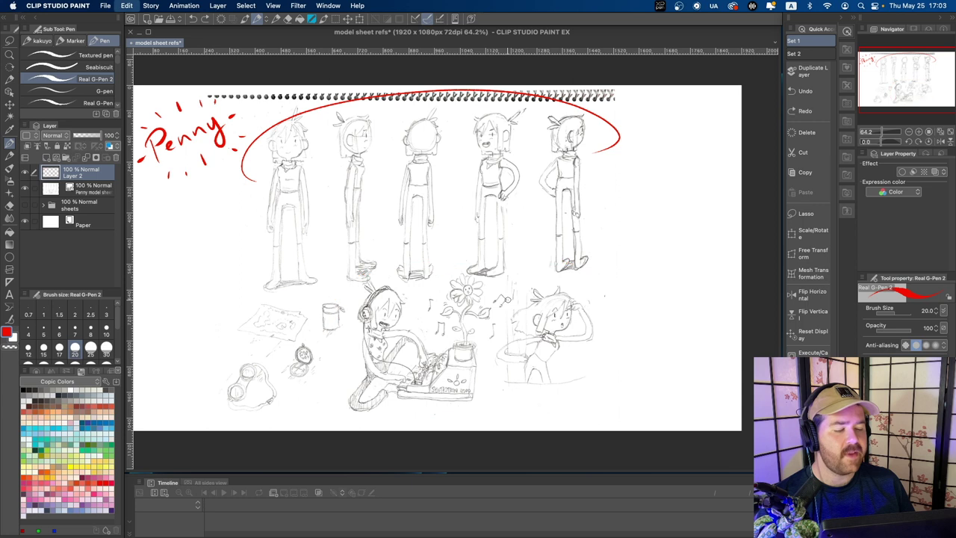
key("super+z")
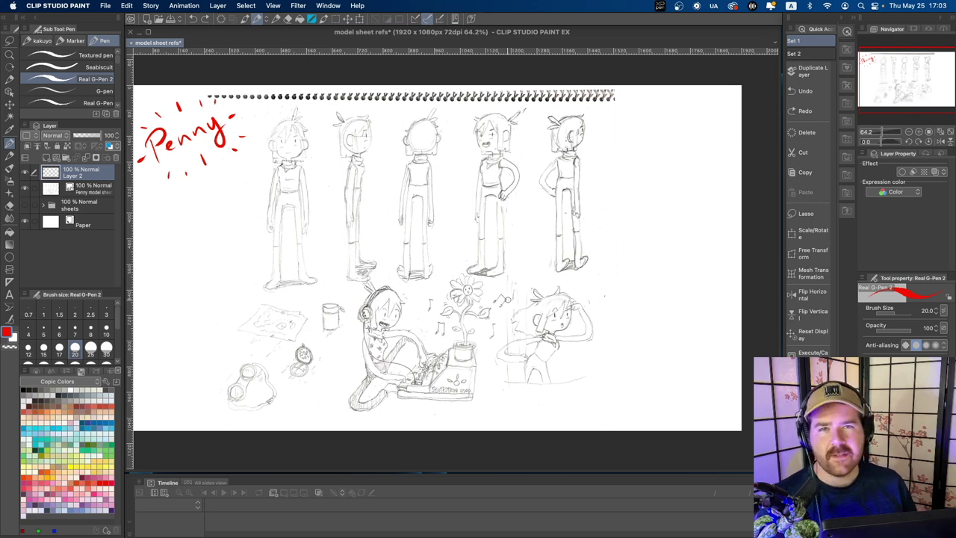
scroll(452, 268, "down", 2)
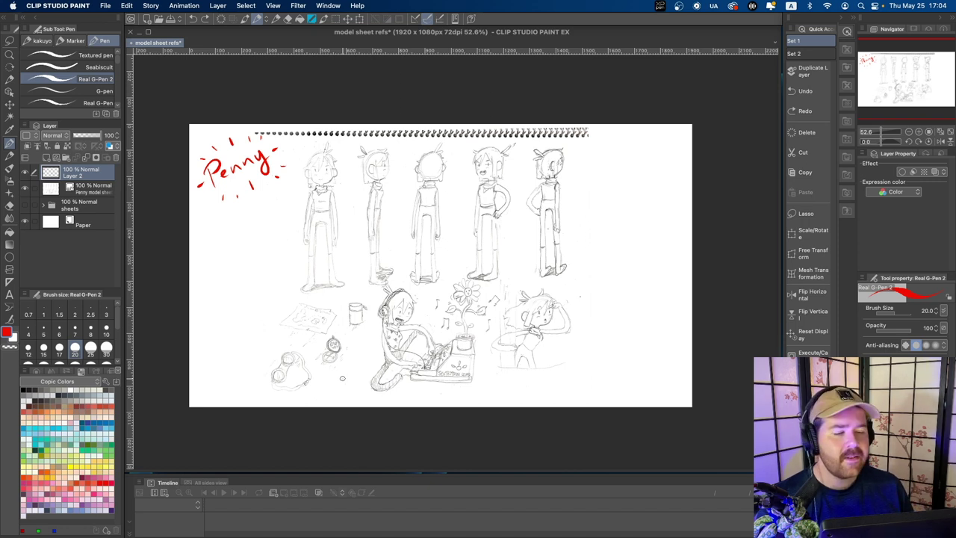
scroll(446, 263, "up", 2)
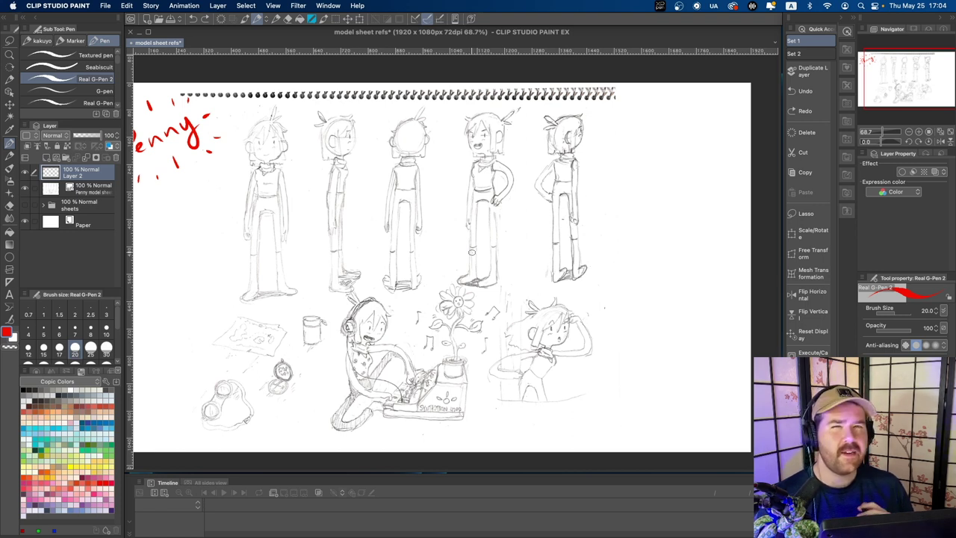
scroll(342, 306, "down", 2)
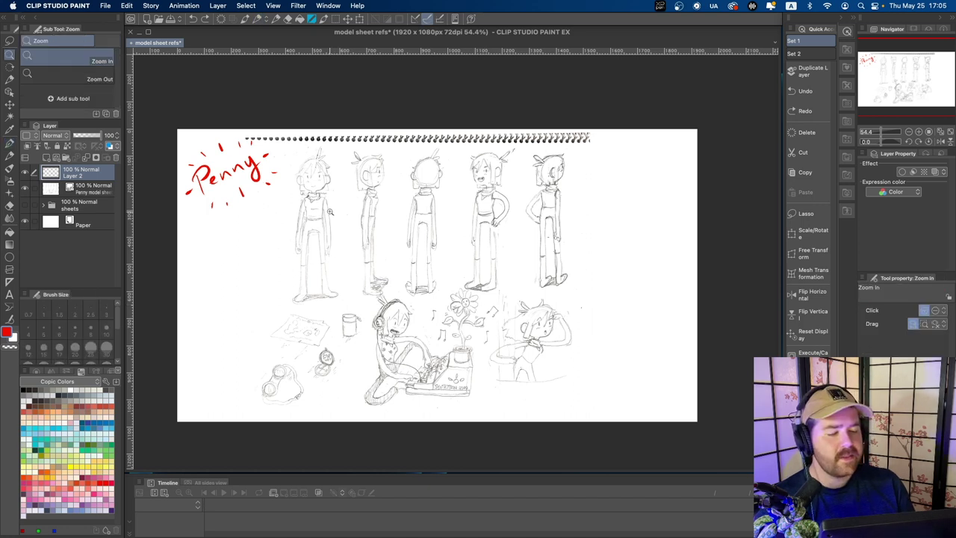
scroll(332, 210, "up", 2)
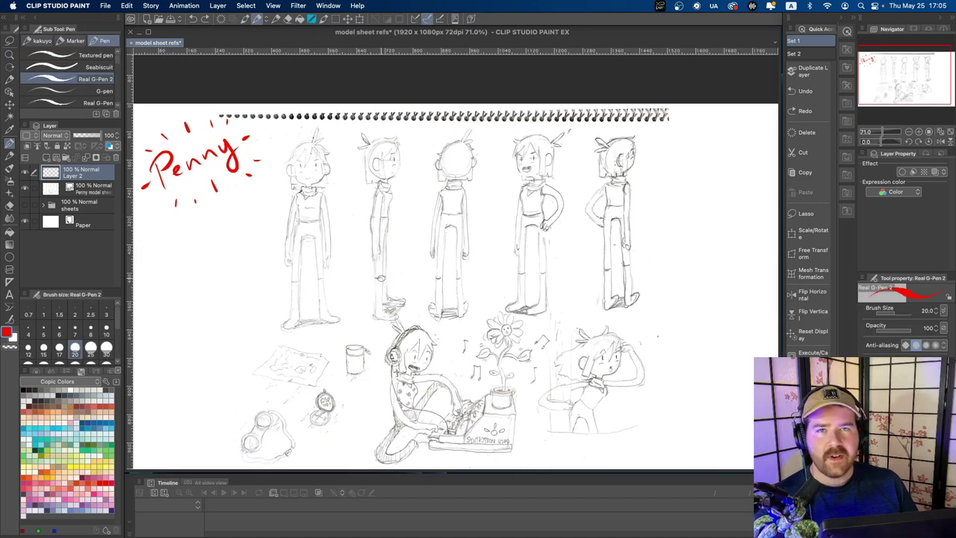
scroll(465, 207, "down", 1)
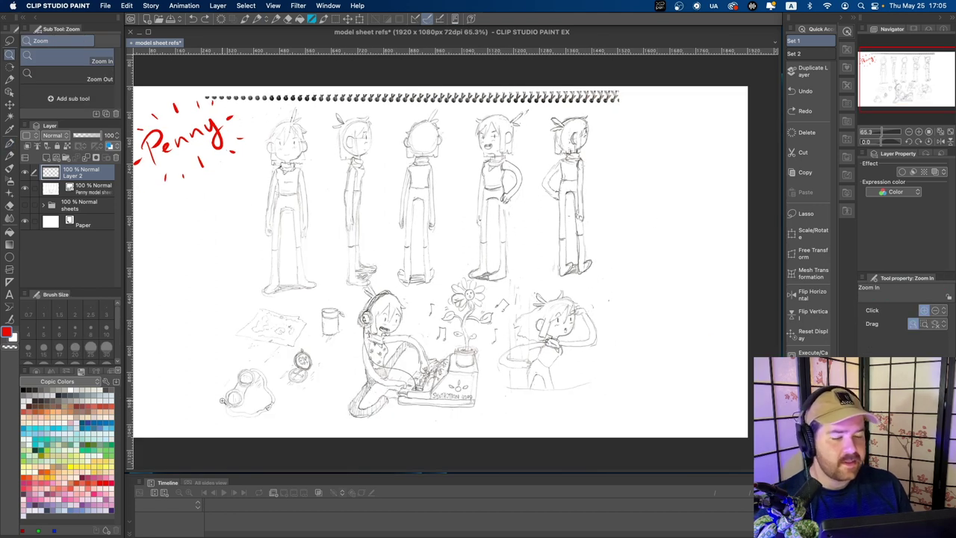
Trace the boot on Penny's front view and mark the neckerchief in red, undoing all of these strokes
left_click(298, 202)
scroll(269, 232, "down", 5)
scroll(270, 290, "up", 4)
key("p")
mouse_move(253, 313)
left_mouse_down()
mouse_move(280, 308)
mouse_move(259, 316)
mouse_move(249, 382)
mouse_move(265, 367)
mouse_move(260, 308)
left_mouse_up()
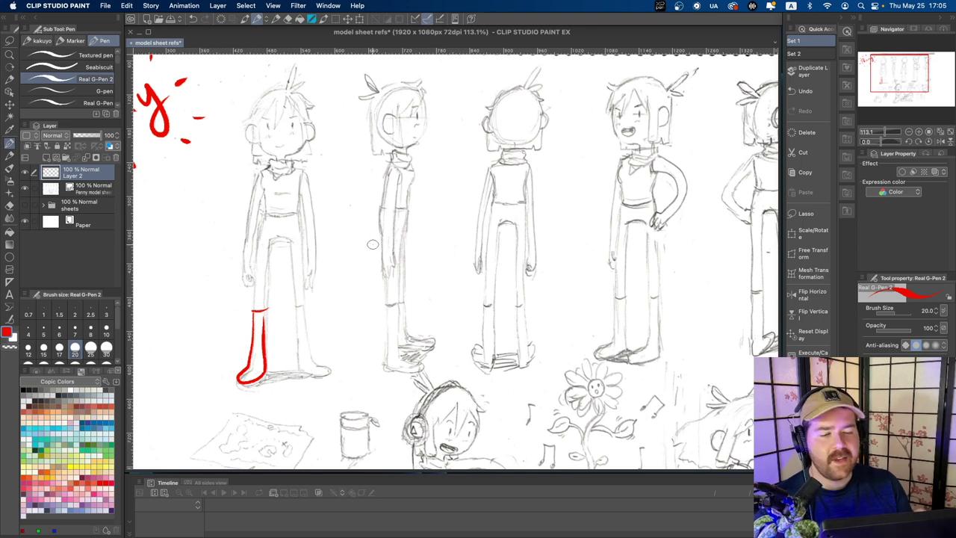
key("super+z")
mouse_move(275, 170)
left_mouse_down()
mouse_move(303, 165)
mouse_move(274, 167)
left_mouse_up()
key("super+z")
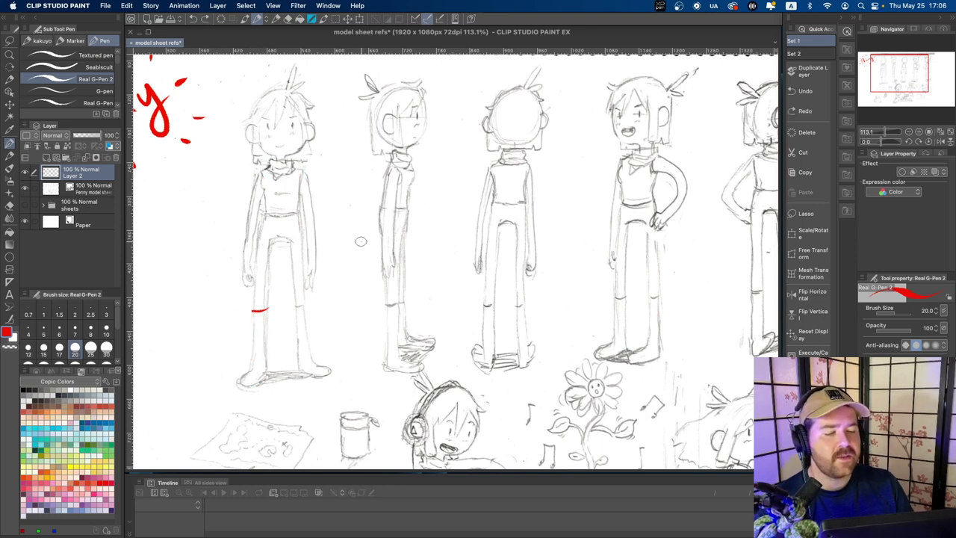
left_click_drag(393, 159, 325, 152)
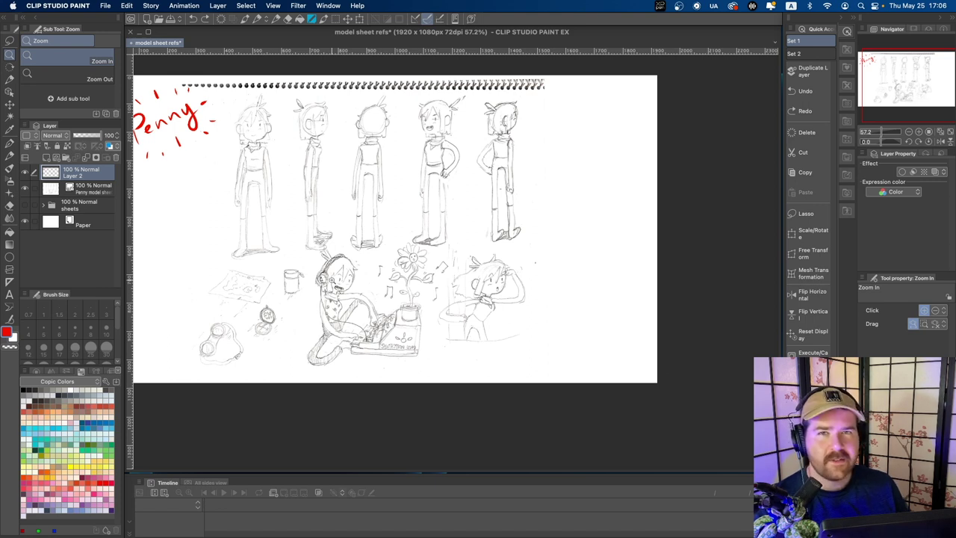
Mark the cup beside Penny's keyboard-playing pose in red, and undo the mark
left_click_drag(371, 299, 415, 331)
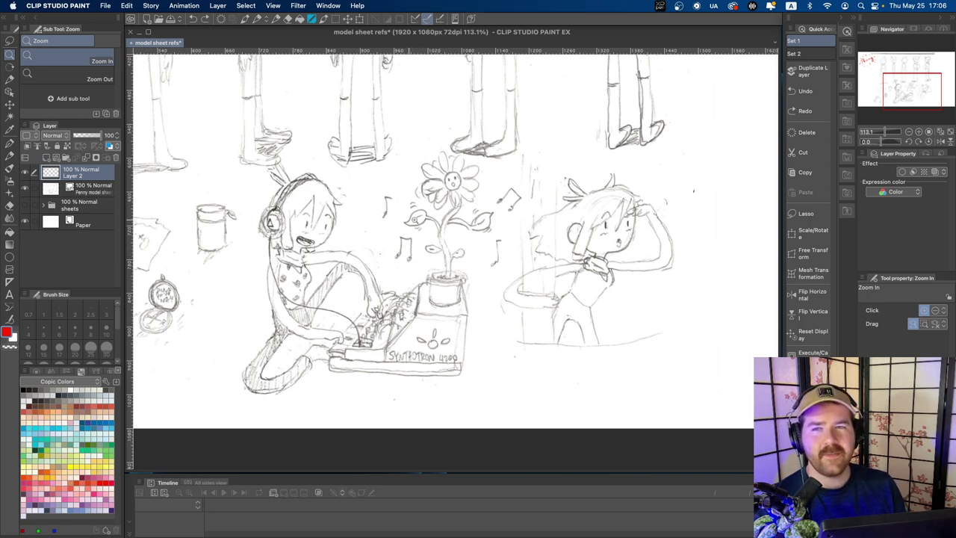
scroll(444, 244, "down", 1)
scroll(441, 247, "down", 4)
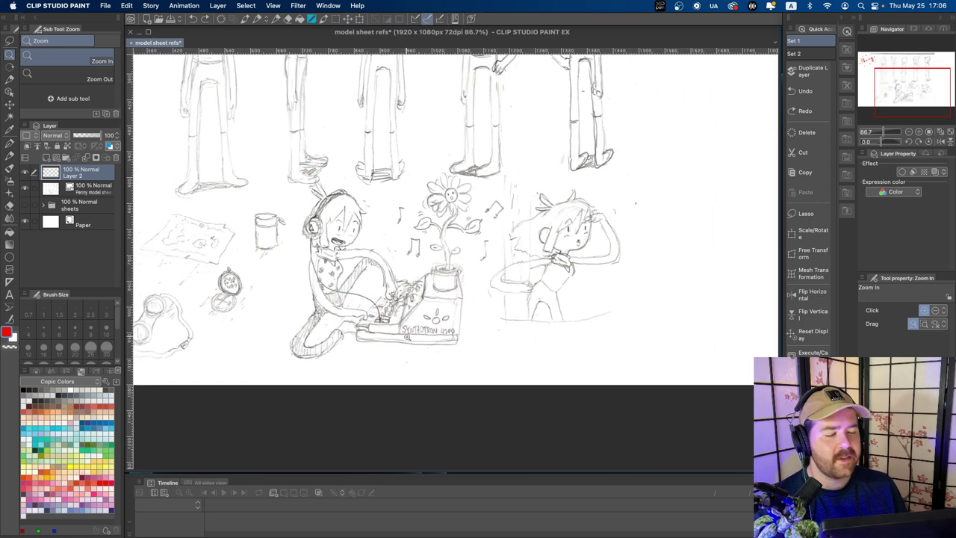
scroll(326, 423, "down", 1)
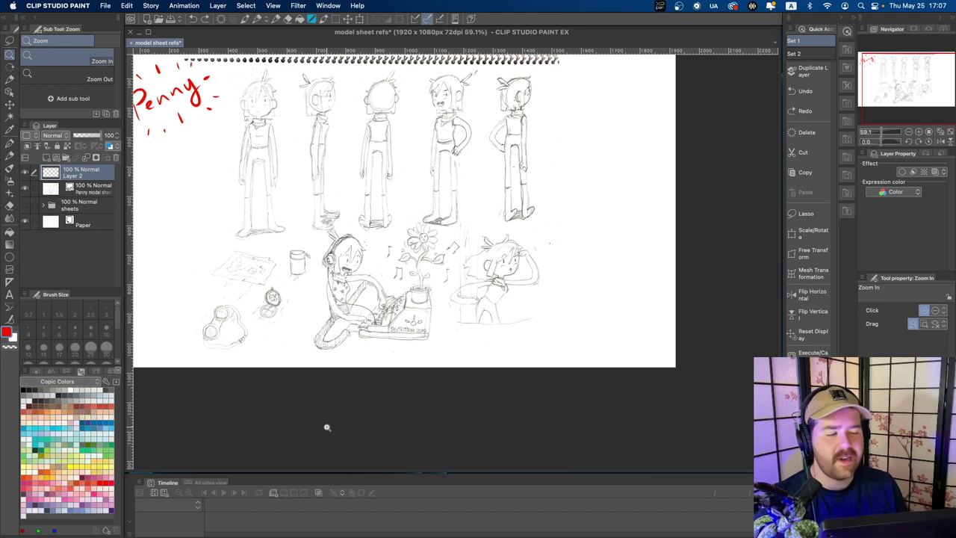
scroll(326, 428, "up", 2)
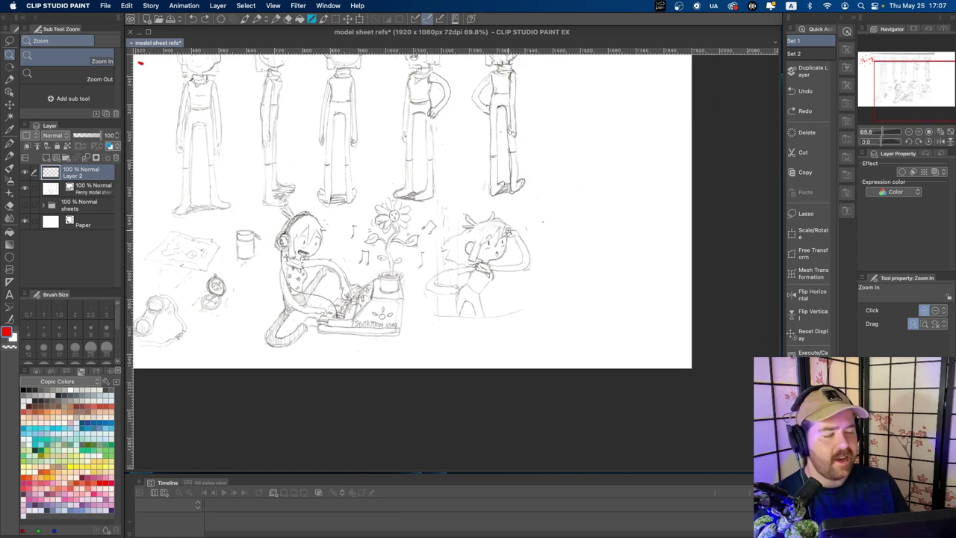
scroll(300, 461, "up", 2)
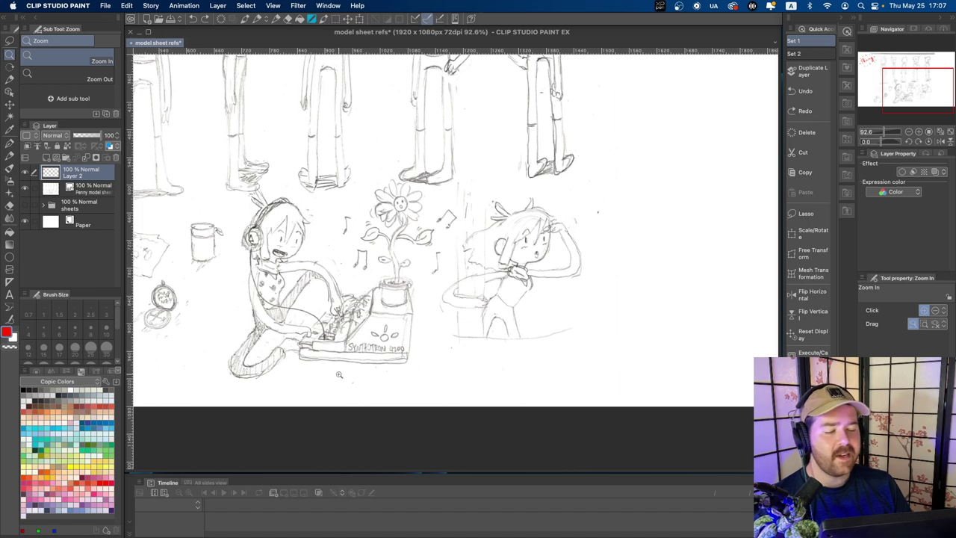
key("p")
mouse_move(214, 258)
left_mouse_down()
mouse_move(274, 180)
mouse_move(216, 258)
left_mouse_up()
key("super+z")
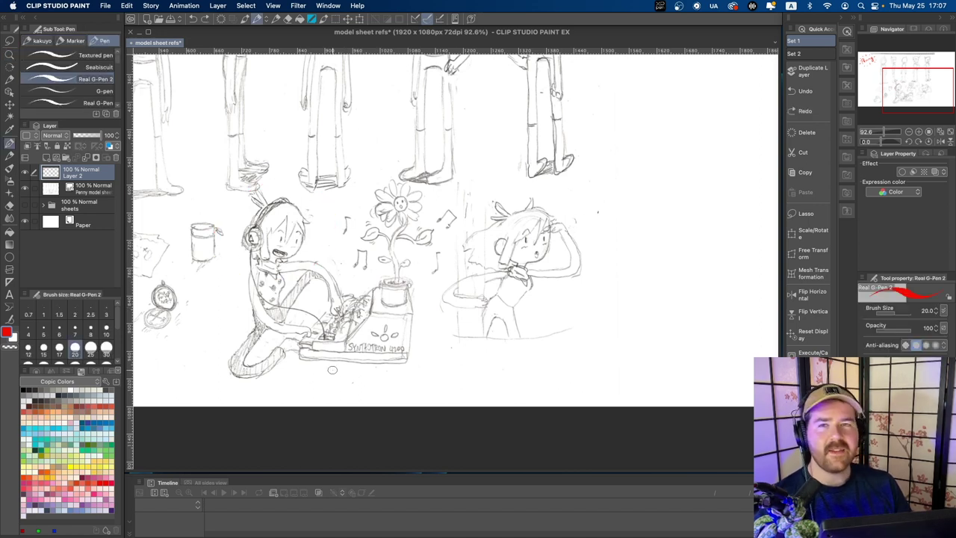
Draw one large red loop around all of Penny's turnaround figures, props and action poses
key("slash")
left_click_drag(415, 267, 366, 288)
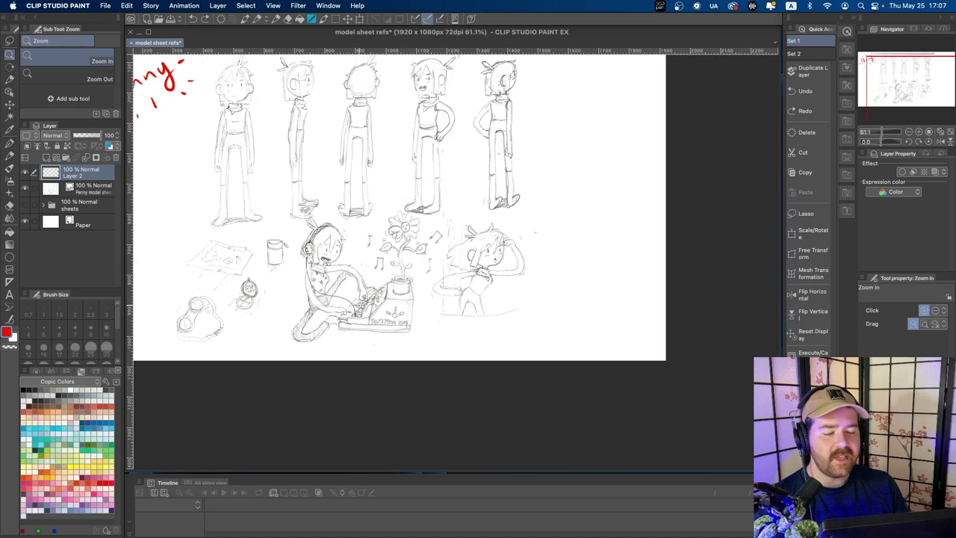
key("ctrl+0")
key("p")
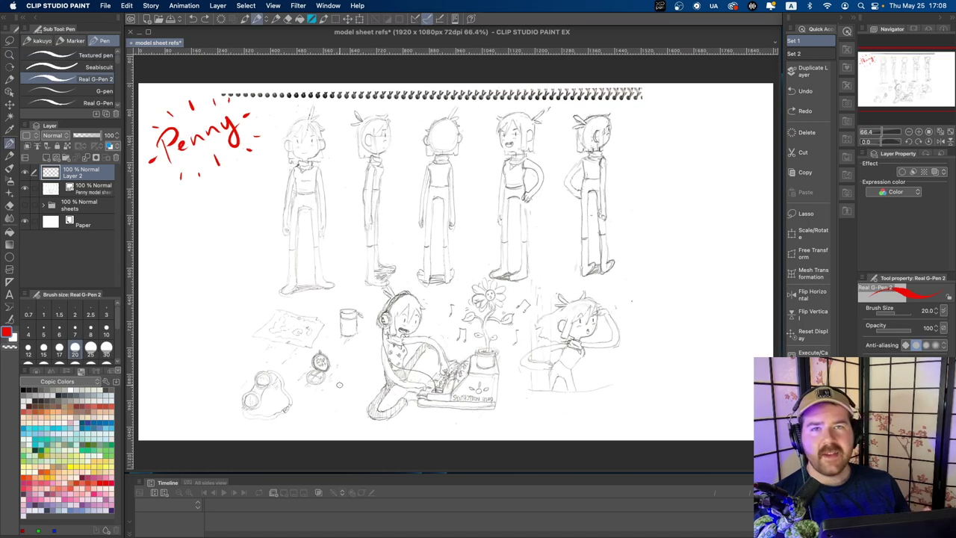
mouse_move(334, 426)
left_mouse_down()
mouse_move(272, 439)
mouse_move(306, 102)
mouse_move(665, 352)
mouse_move(383, 437)
left_mouse_up()
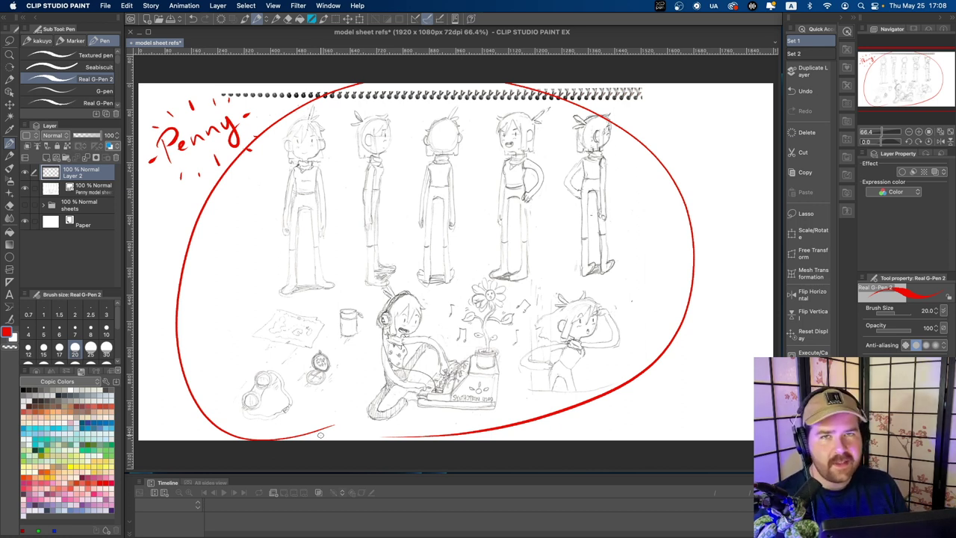
Draw five roughly horizontal red alignment lines across all five Penny figures, from the heads down to the boot tops
left_click_drag(253, 127, 627, 116)
left_click_drag(253, 151, 638, 160)
left_click_drag(252, 191, 656, 184)
left_click_drag(284, 215, 640, 209)
left_click_drag(263, 265, 563, 241)
left_click_drag(638, 243, 644, 244)
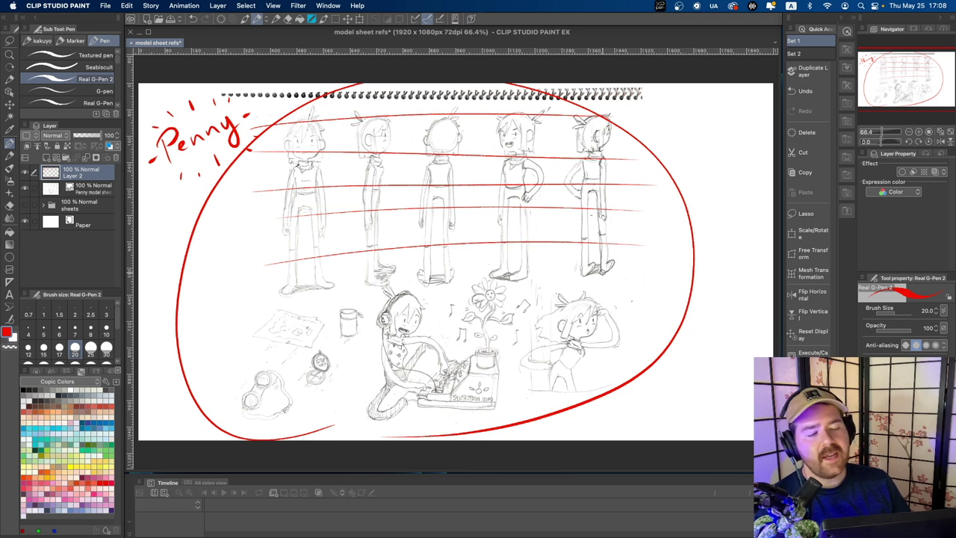